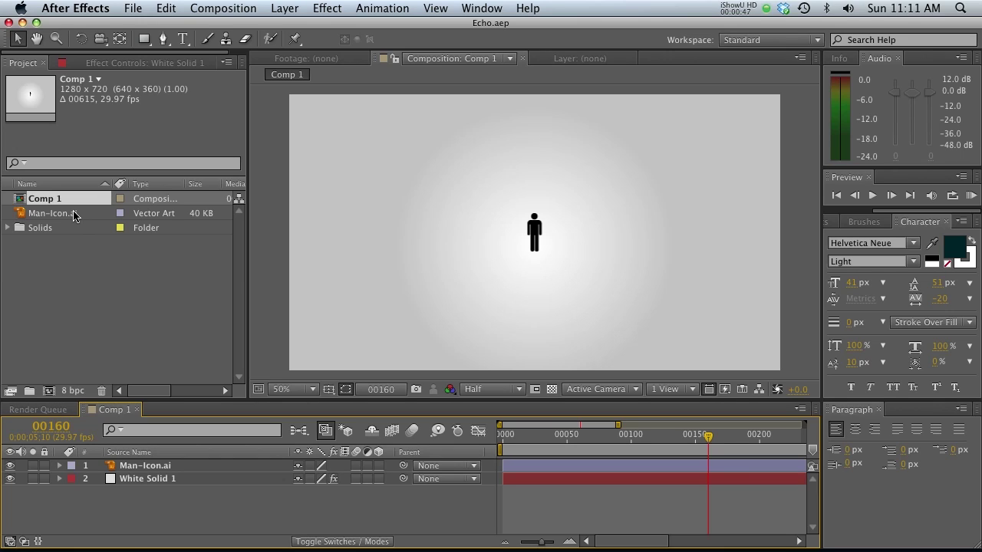
# Select the Man-Icon.ai layer in Comp 1
pyautogui.click(166, 466)
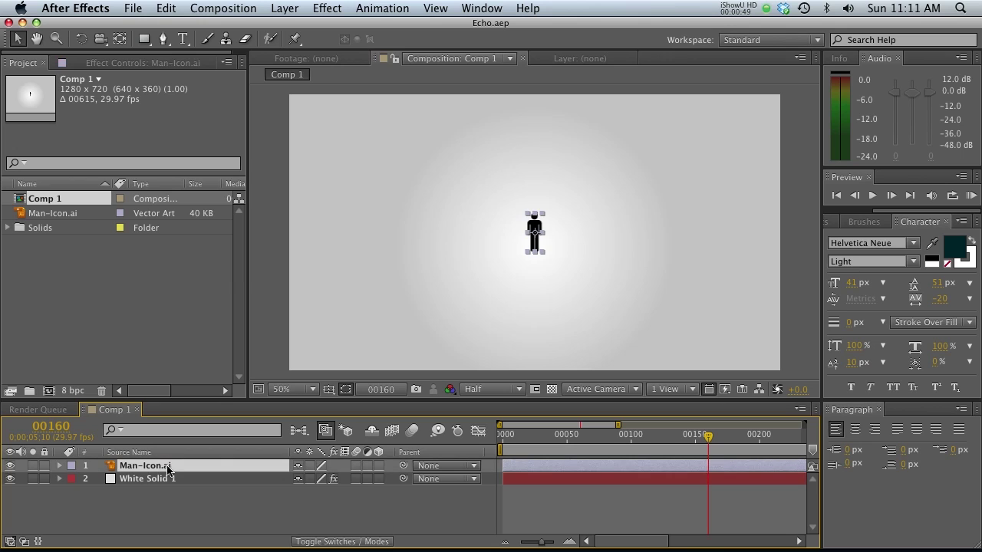
# Pre-compose the Man-Icon.ai layer into a new comp, Man-Icon.ai Comp 1
pyautogui.click(284, 8)
pyautogui.click(337, 532)
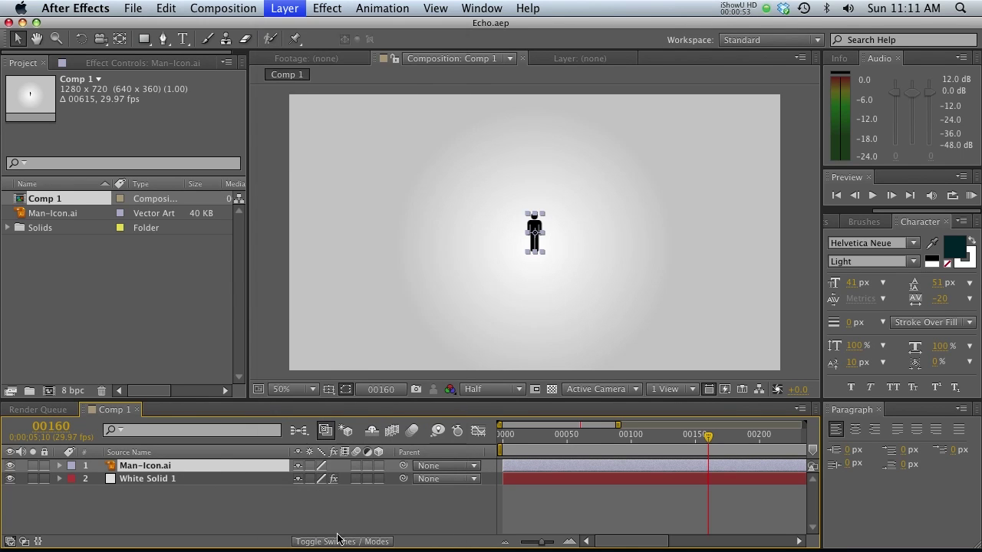
pyautogui.click(259, 276)
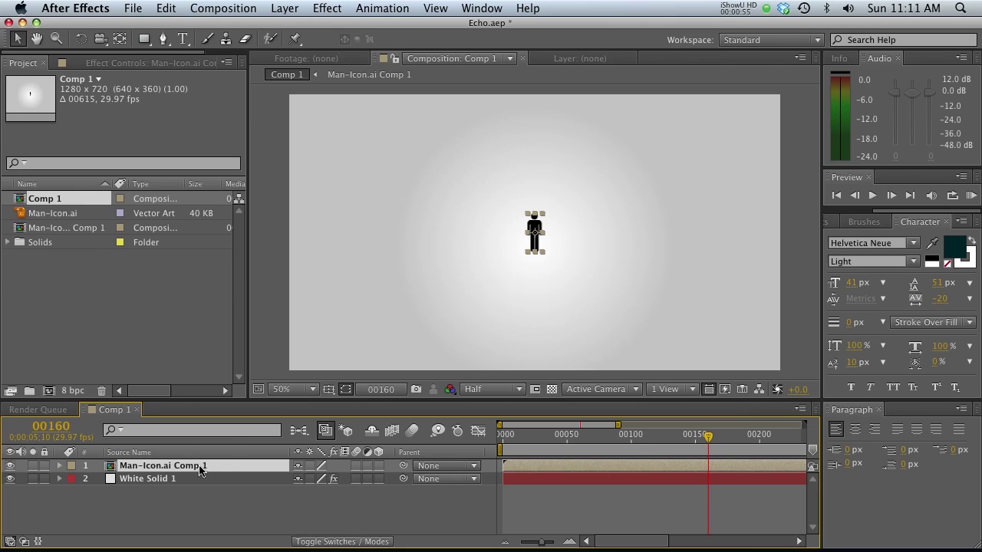
# Apply the Trapcode Echospace effect to Man-Icon.ai Comp 1
pyautogui.click(328, 7)
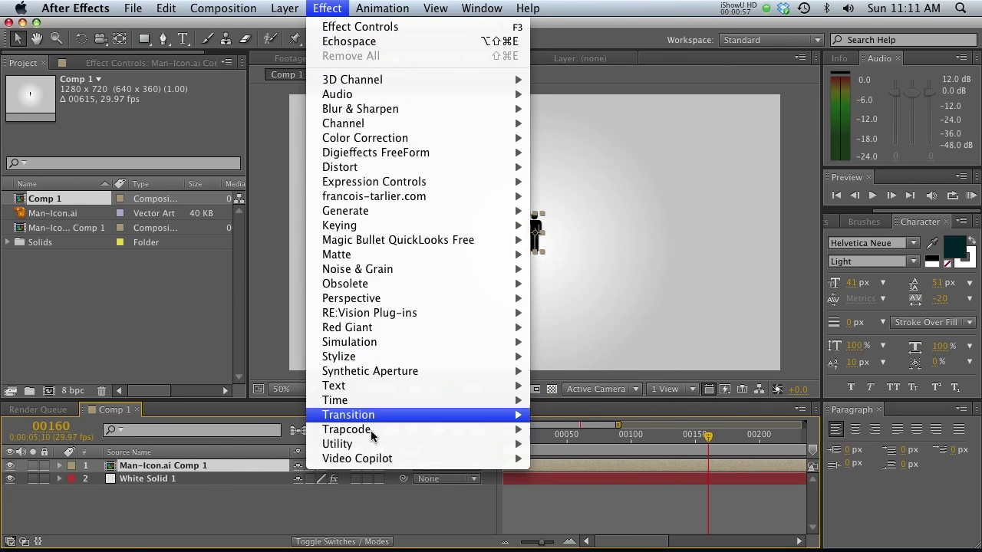
pyautogui.moveTo(518, 429)
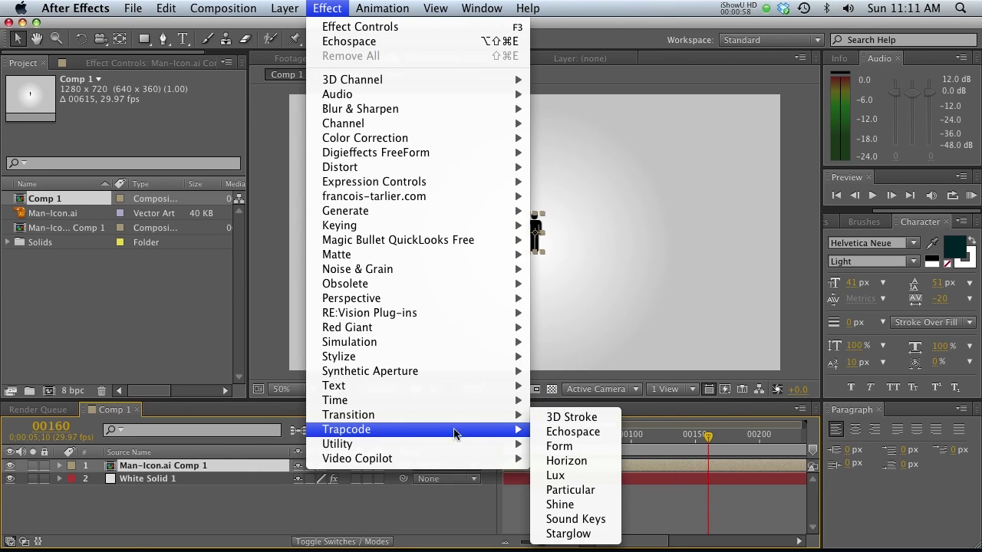
pyautogui.click(563, 432)
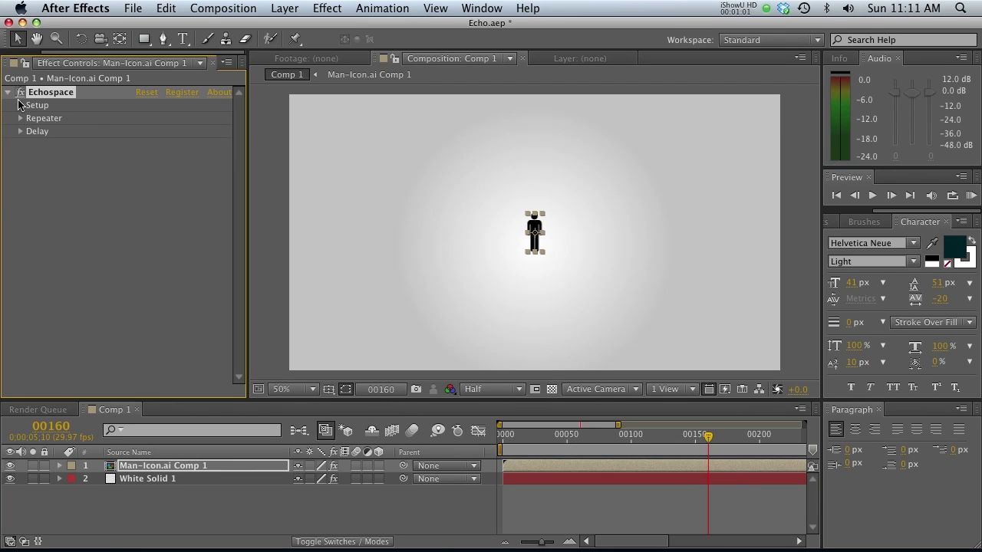
# Set Echospace Layer Delay to 0.15 and generate ten repeated icon layers
pyautogui.click(20, 106)
pyautogui.click(35, 157)
pyautogui.click(20, 188)
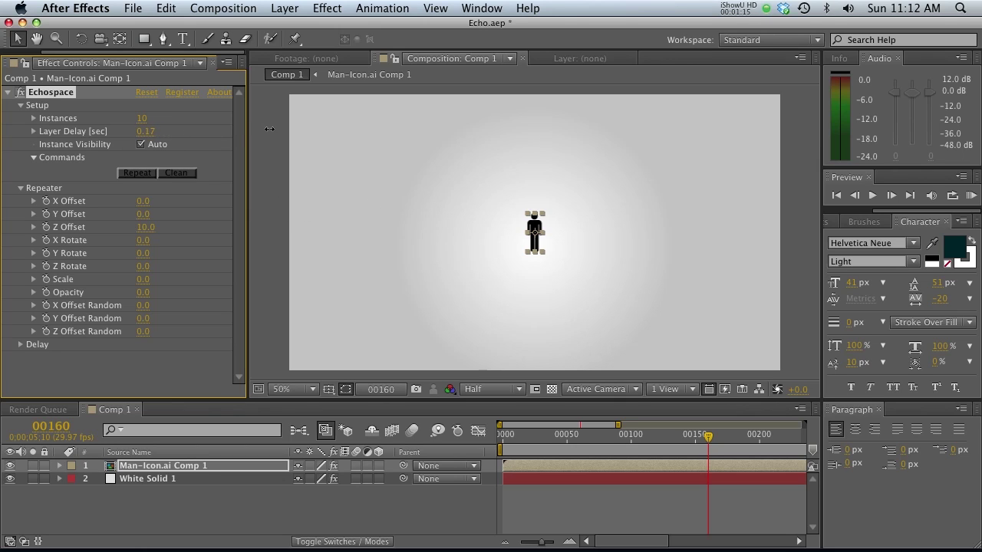
pyautogui.moveTo(271, 129); pyautogui.dragTo(241, 134)
pyautogui.click(148, 174)
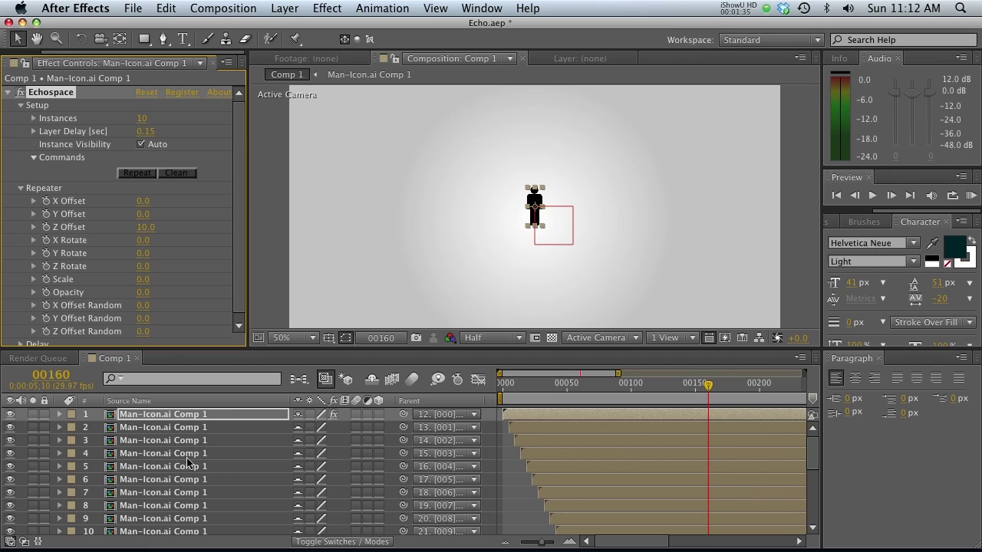
# Hide the shy duplicate layers so only the main layers remain in the timeline
pyautogui.hotkey('ctrl', 'a')
pyautogui.click(507, 439)
pyautogui.scroll(-2, 254, 454)
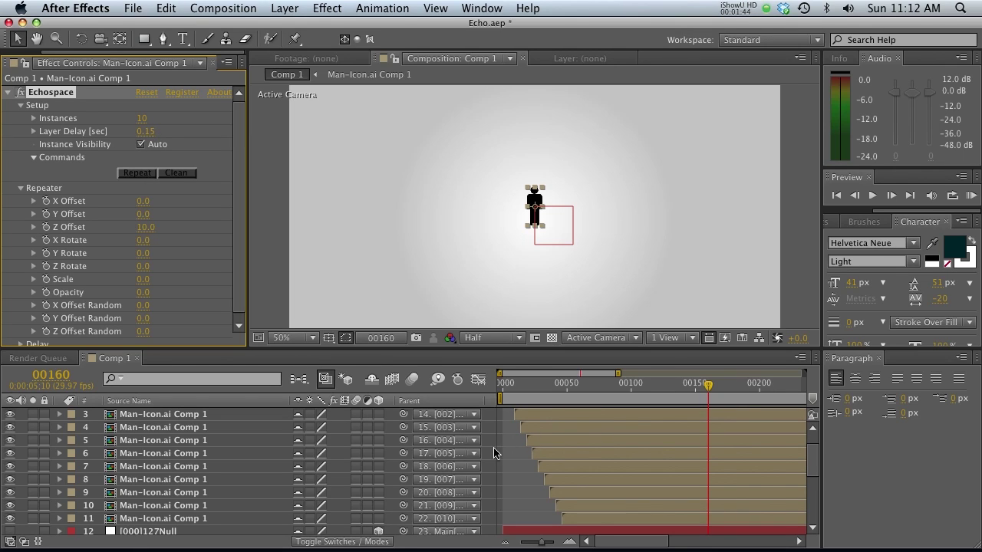
pyautogui.scroll(-1, 156, 451)
pyautogui.scroll(-3, 176, 476)
pyautogui.scroll(8, 254, 475)
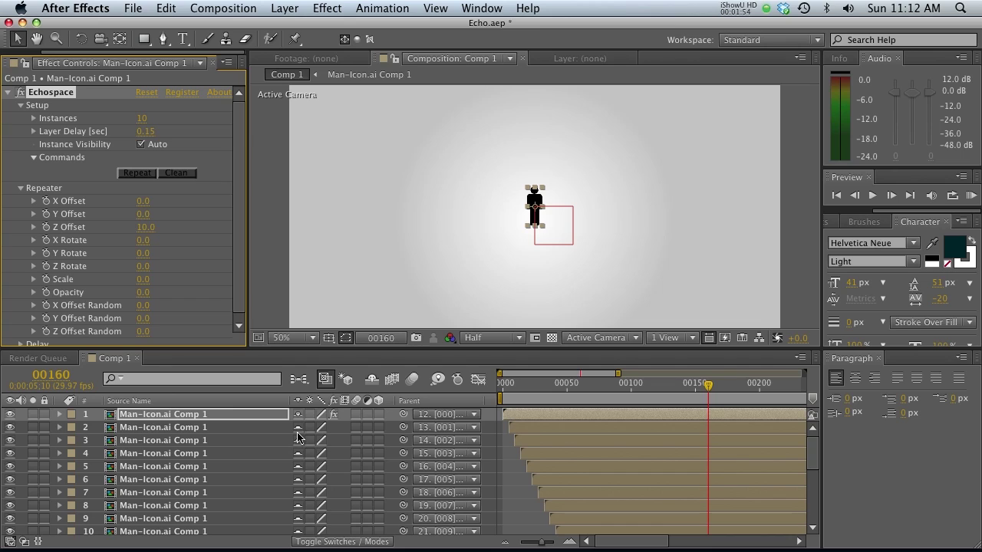
pyautogui.click(371, 381)
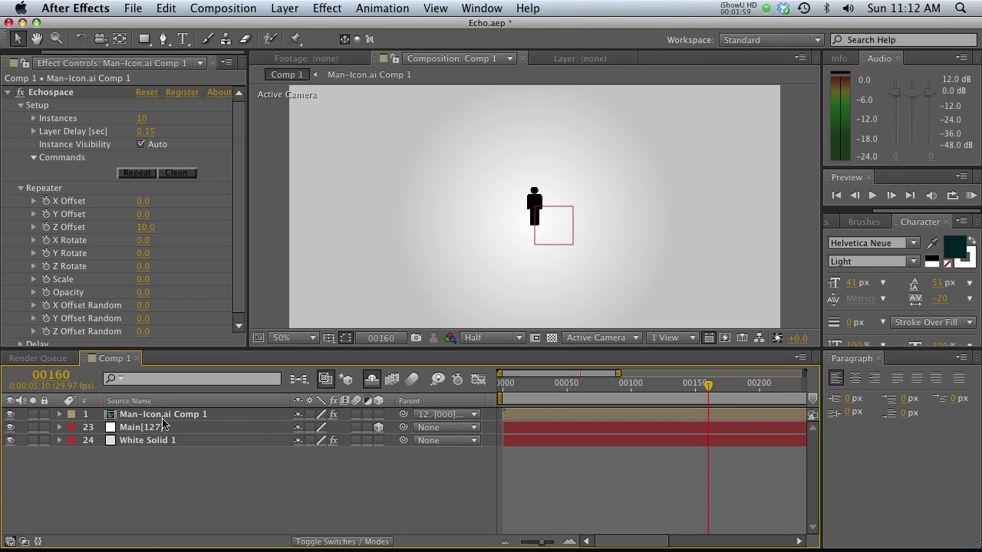
# Reselect Man-Icon.ai Comp 1 to show its Echospace settings
pyautogui.click(181, 416)
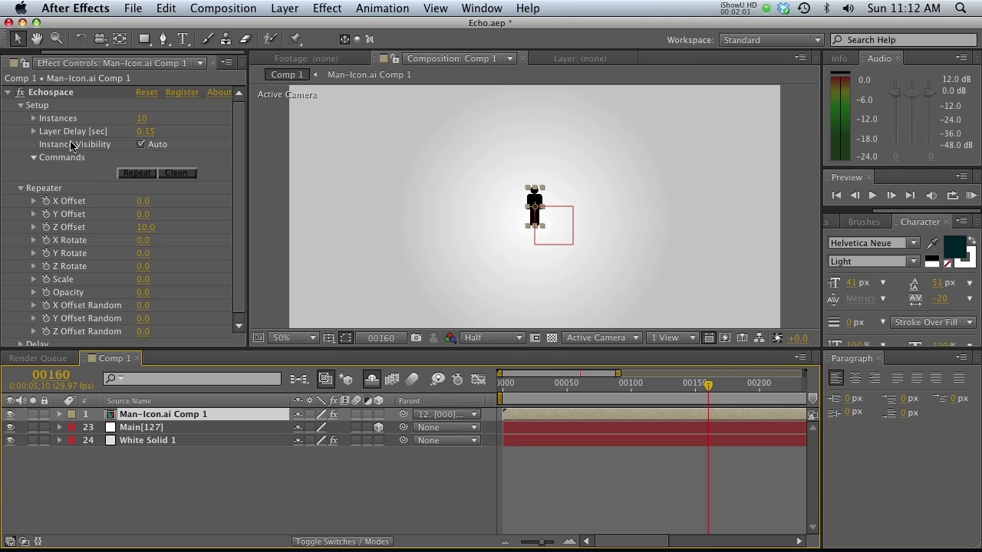
pyautogui.click(150, 428)
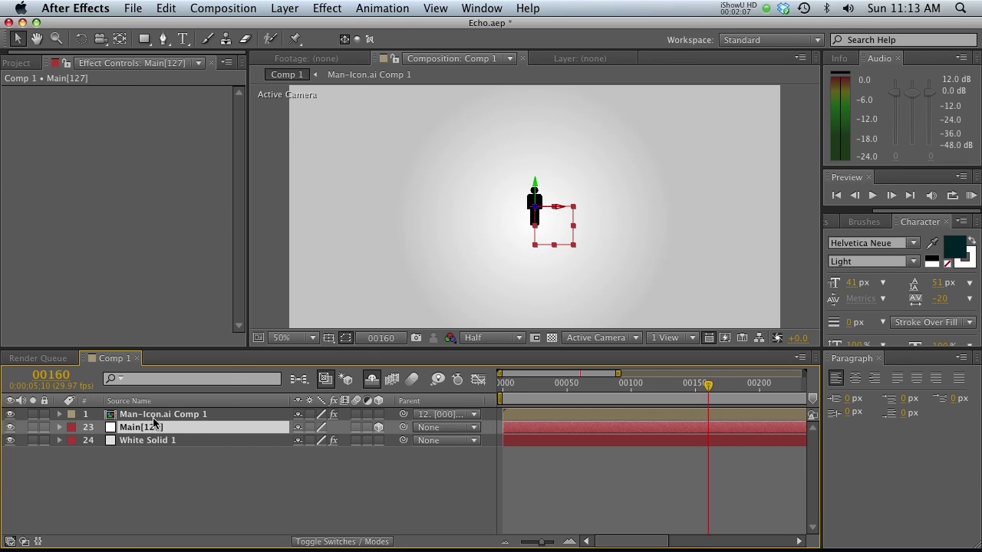
pyautogui.click(153, 414)
pyautogui.scroll(-1, 241, 168)
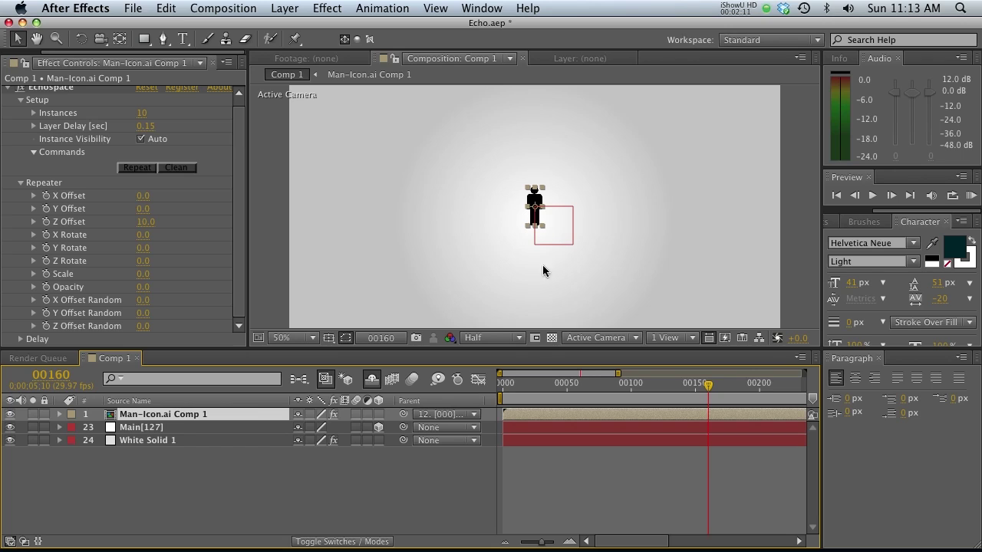
# Set Echospace Z Offset to 0 and X Offset to 50
pyautogui.click(146, 223)
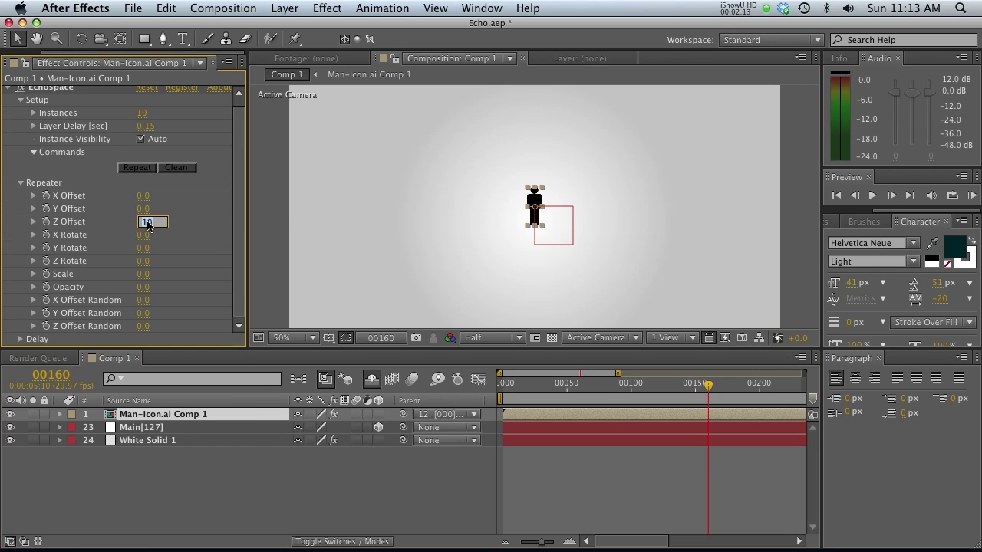
pyautogui.write('0')
pyautogui.press('Return')
pyautogui.moveTo(143, 196); pyautogui.dragTo(183, 195)
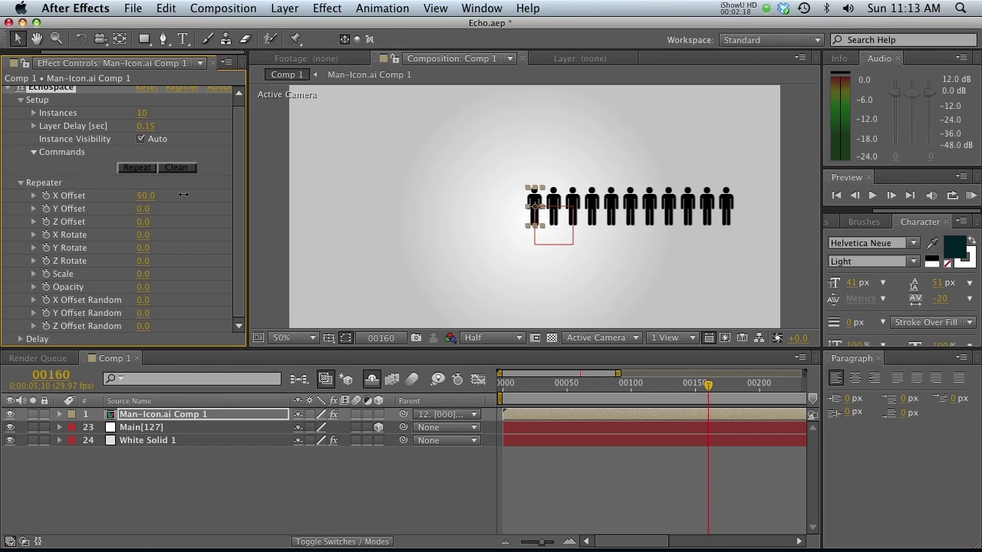
# Drag the Main[127] null left to shift the row of figures
pyautogui.click(153, 426)
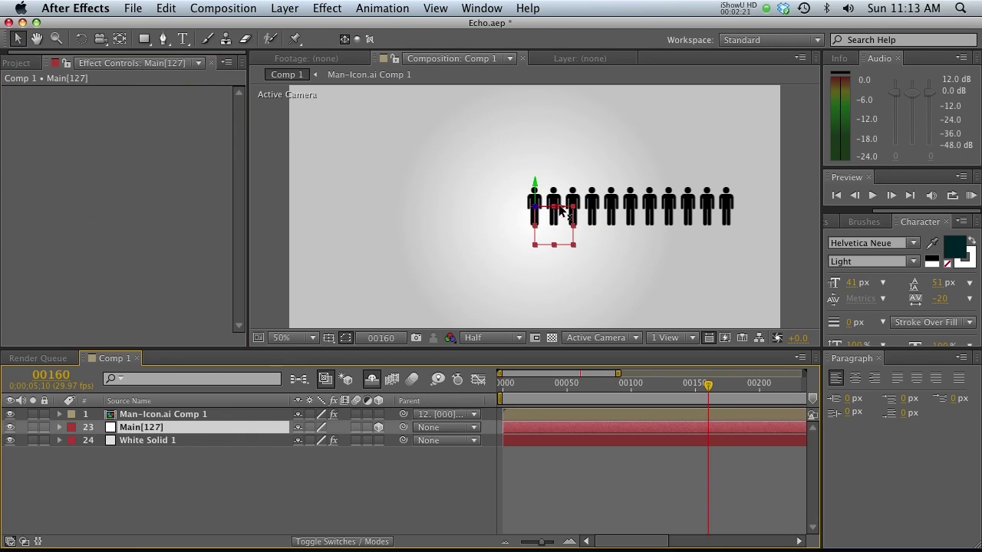
pyautogui.moveTo(527, 213); pyautogui.dragTo(508, 215)
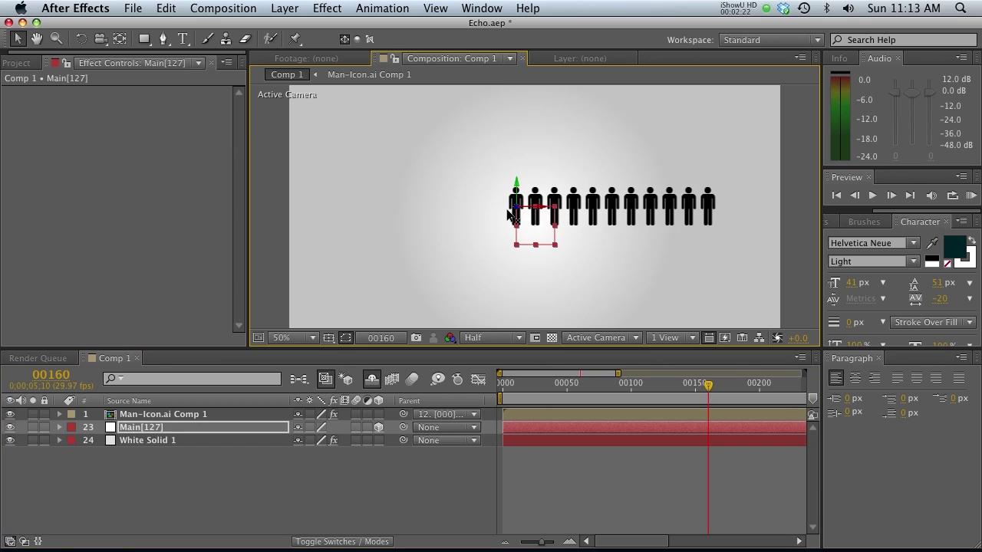
pyautogui.click(157, 418)
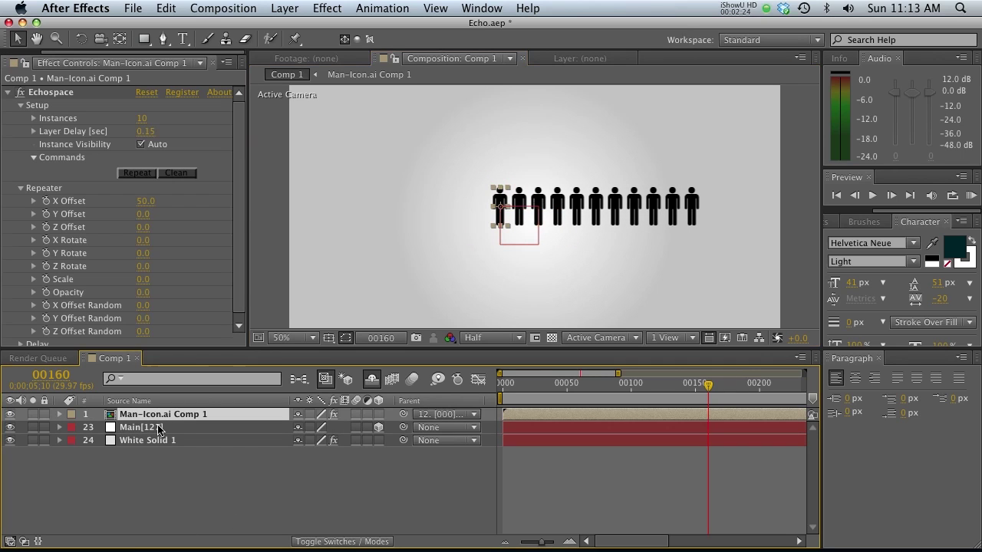
pyautogui.click(201, 427)
pyautogui.moveTo(524, 213); pyautogui.dragTo(411, 214)
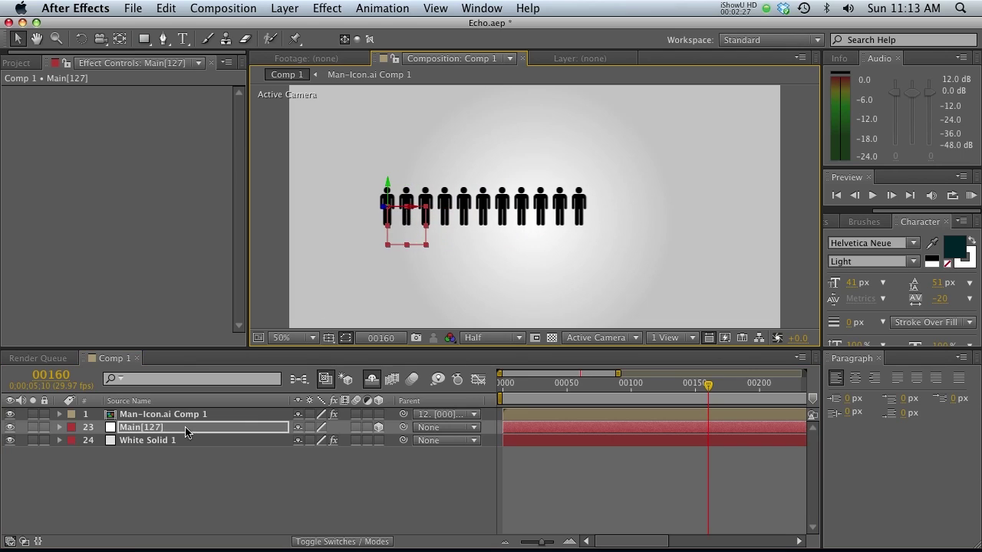
# Try raising the instance count, then undo back to 10
pyautogui.click(188, 419)
pyautogui.moveTo(146, 119); pyautogui.dragTo(158, 150)
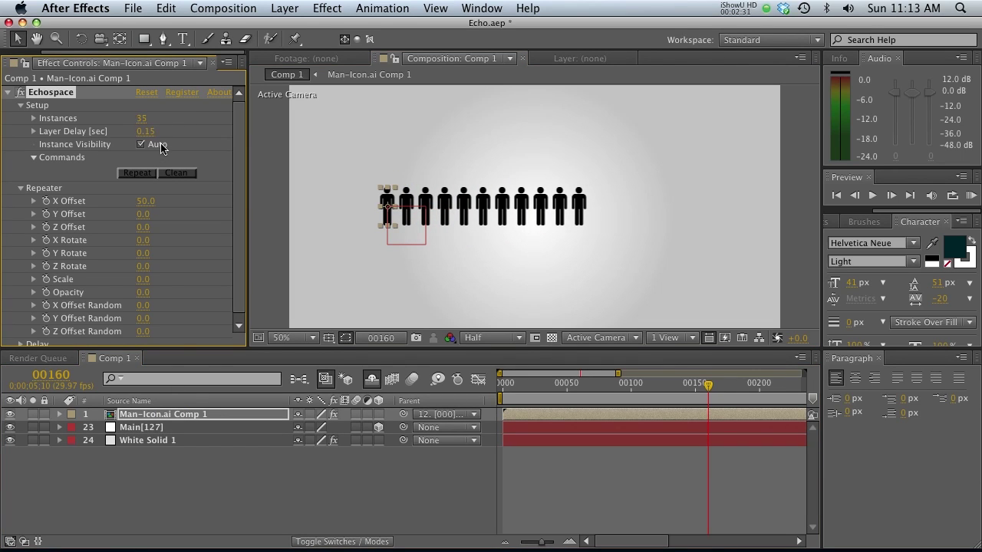
pyautogui.press('super+z')
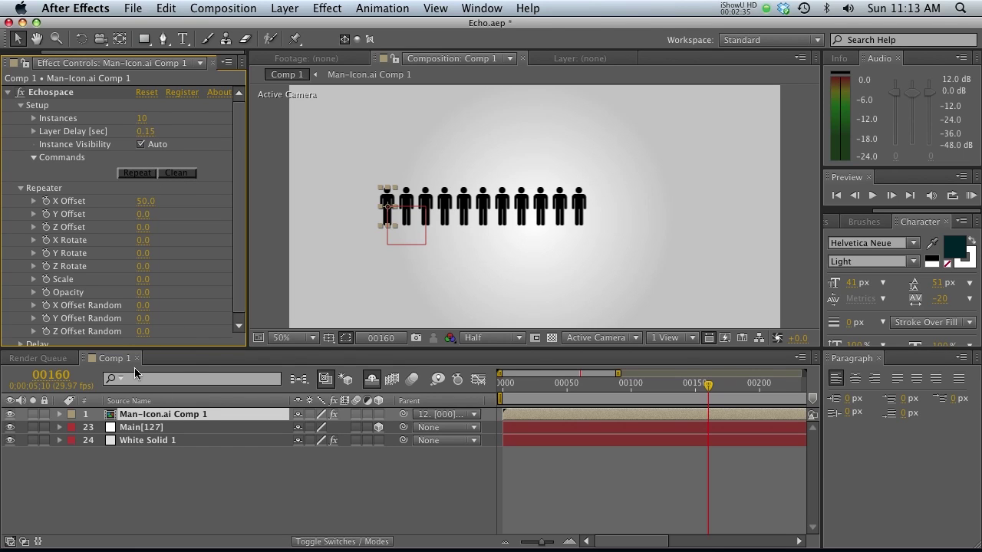
# Clean the duplicates, rebuild them with 20 instances, and hide shy layers again
pyautogui.click(373, 379)
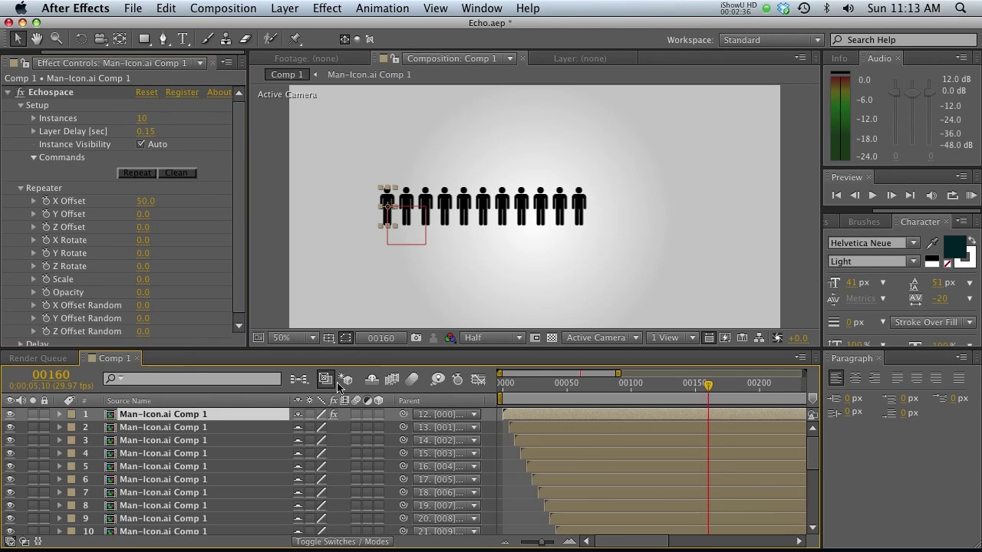
pyautogui.click(181, 172)
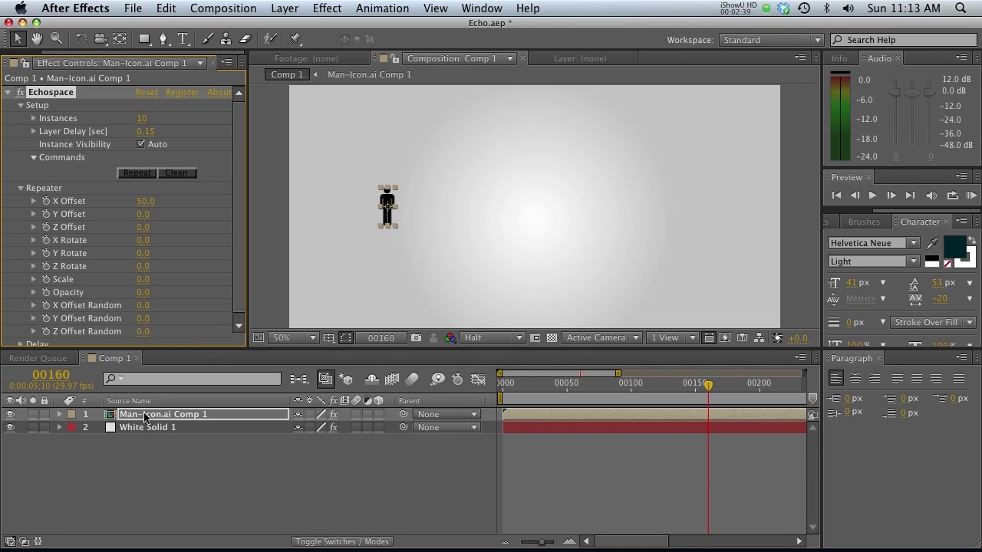
pyautogui.click(146, 120)
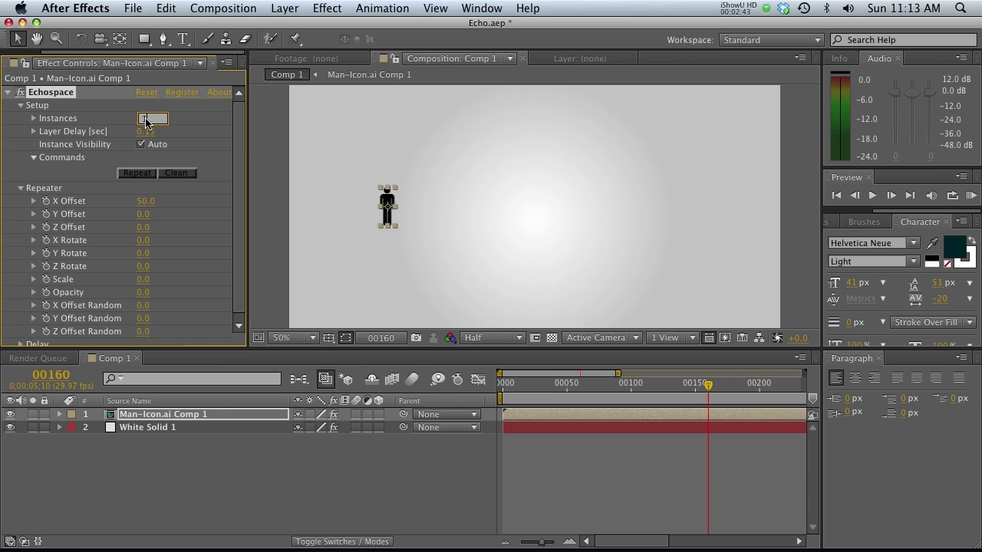
pyautogui.click(136, 173)
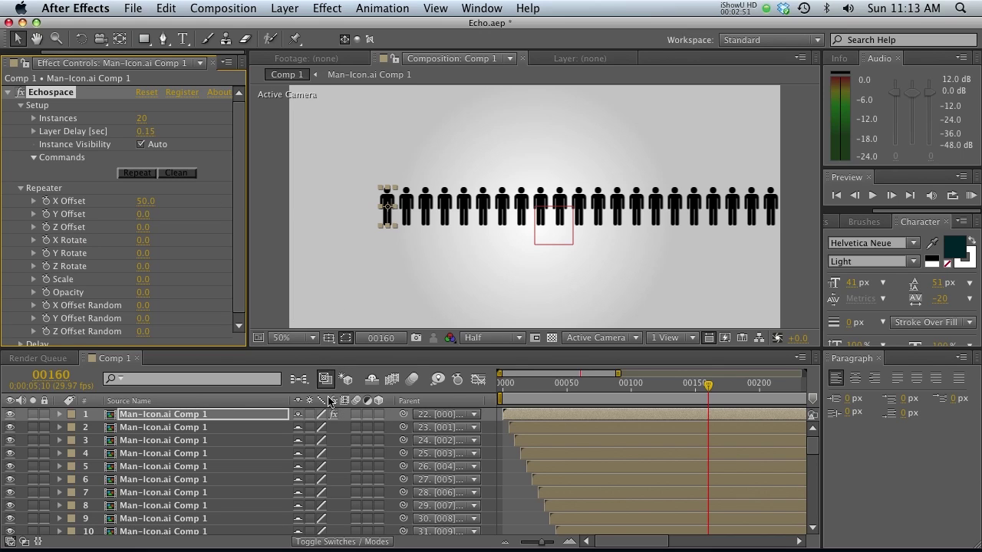
pyautogui.click(371, 382)
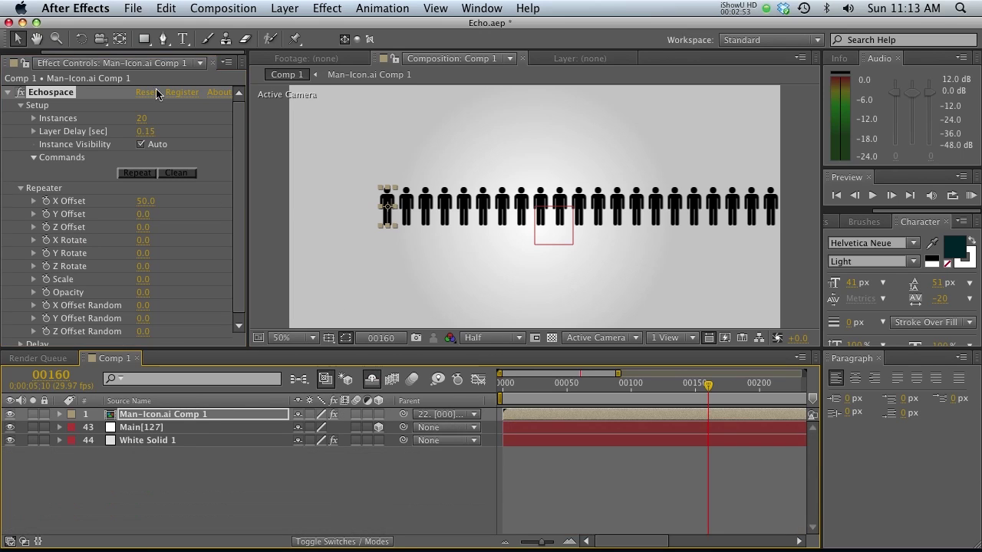
# Move Main[127] left, then set X Offset to 0 and Z Rotate to 18°
pyautogui.click(166, 429)
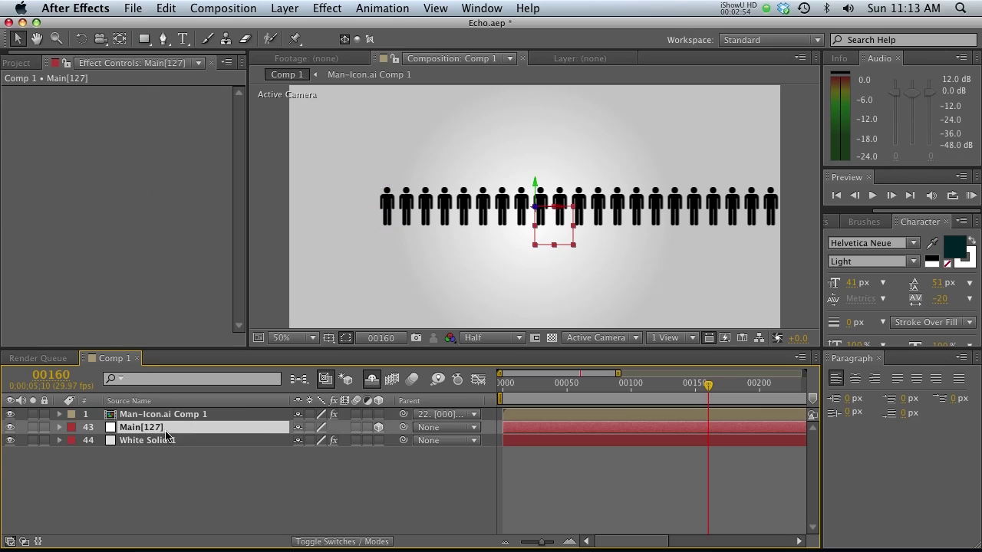
pyautogui.click(557, 213)
pyautogui.moveTo(557, 213); pyautogui.dragTo(514, 214)
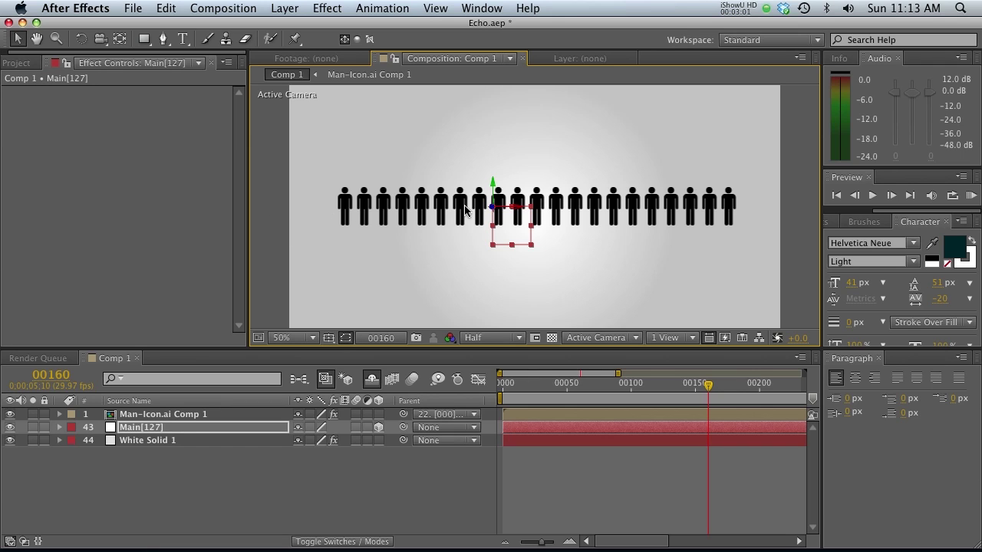
pyautogui.click(184, 414)
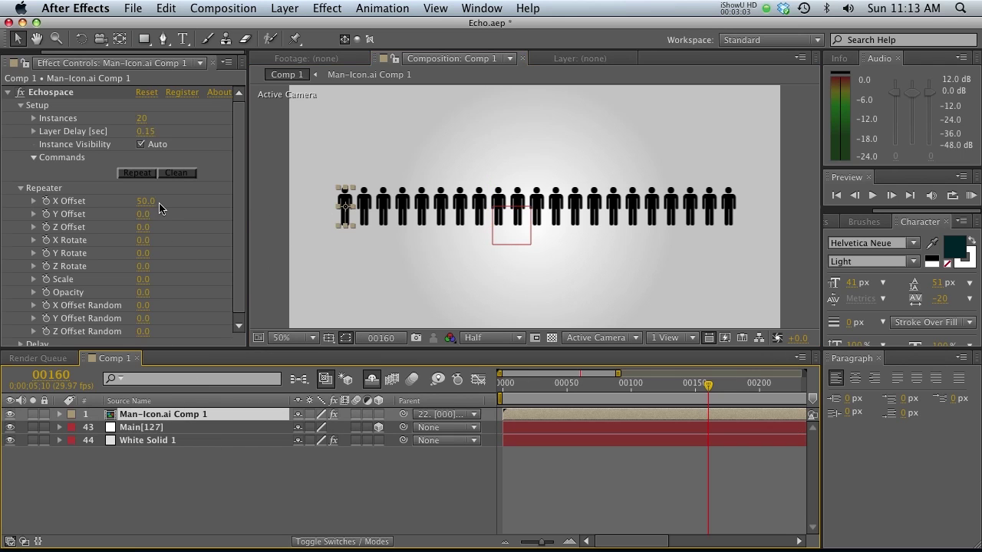
pyautogui.moveTo(161, 211); pyautogui.dragTo(127, 208)
pyautogui.moveTo(138, 268); pyautogui.dragTo(145, 274)
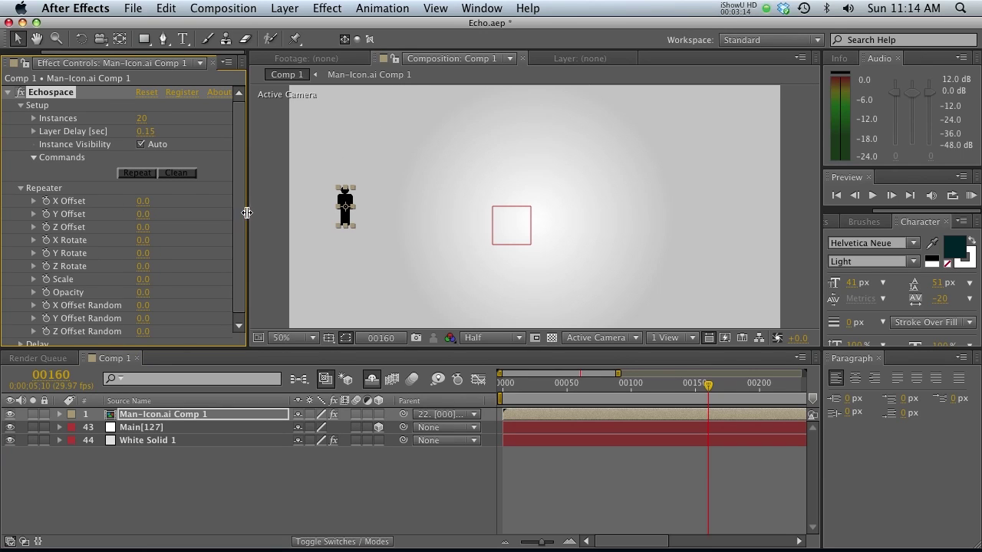
# Set Echospace Z Rotate to 17° and zoom out to see the whole ring
pyautogui.scroll(-1, 230, 223)
pyautogui.moveTo(145, 263); pyautogui.dragTo(451, 230)
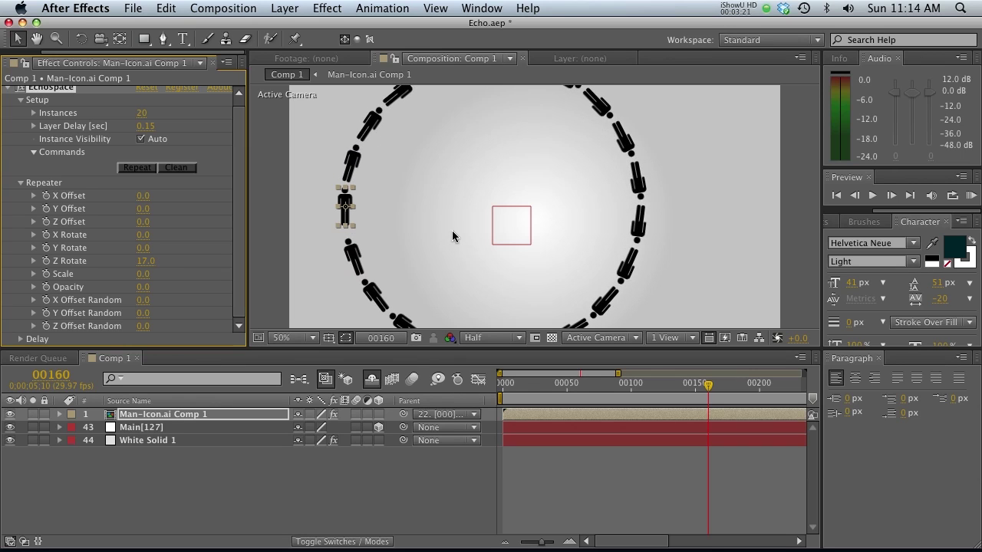
pyautogui.press(',')
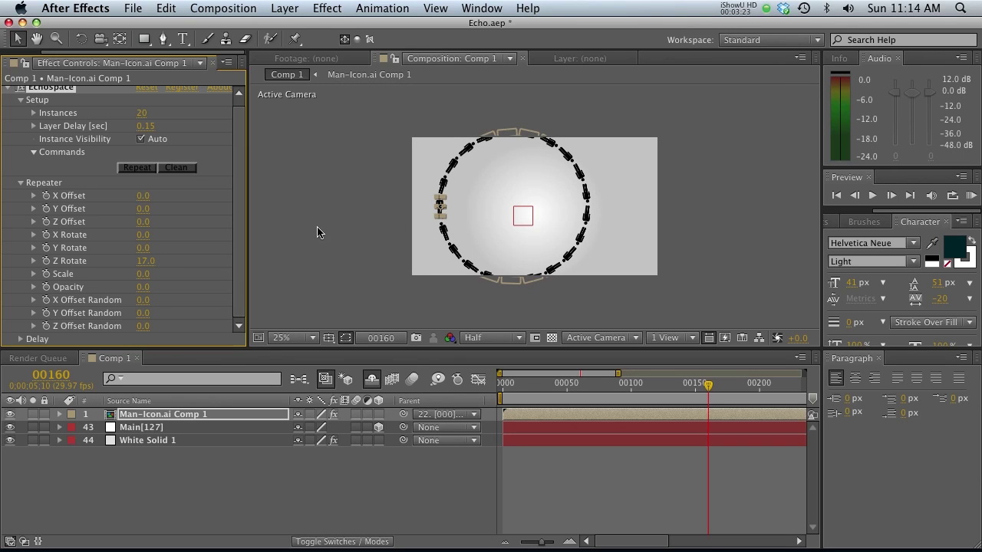
# Scale Main[127] down to 71% to shrink the ring, then zoom back to 50%
pyautogui.click(173, 431)
pyautogui.press('s')
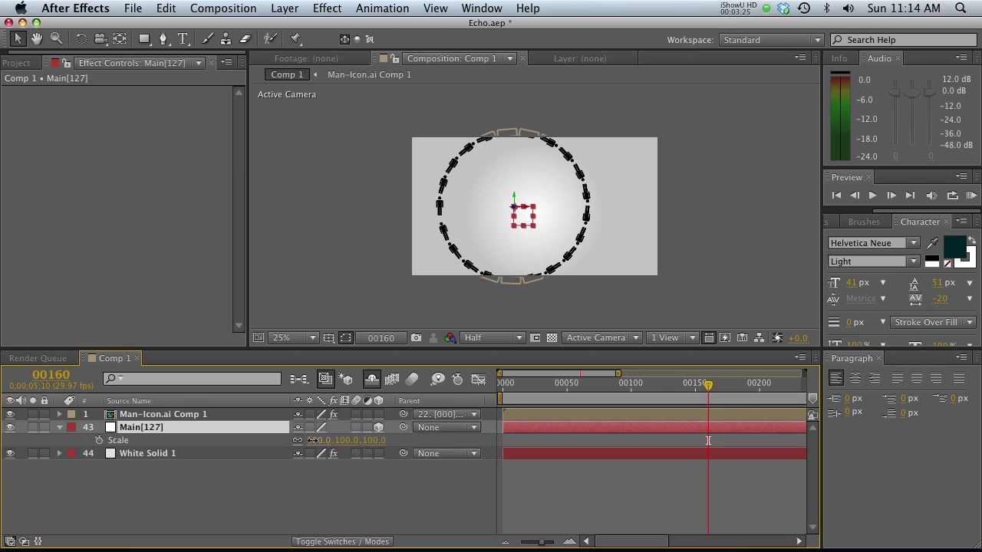
pyautogui.moveTo(311, 440); pyautogui.dragTo(289, 440)
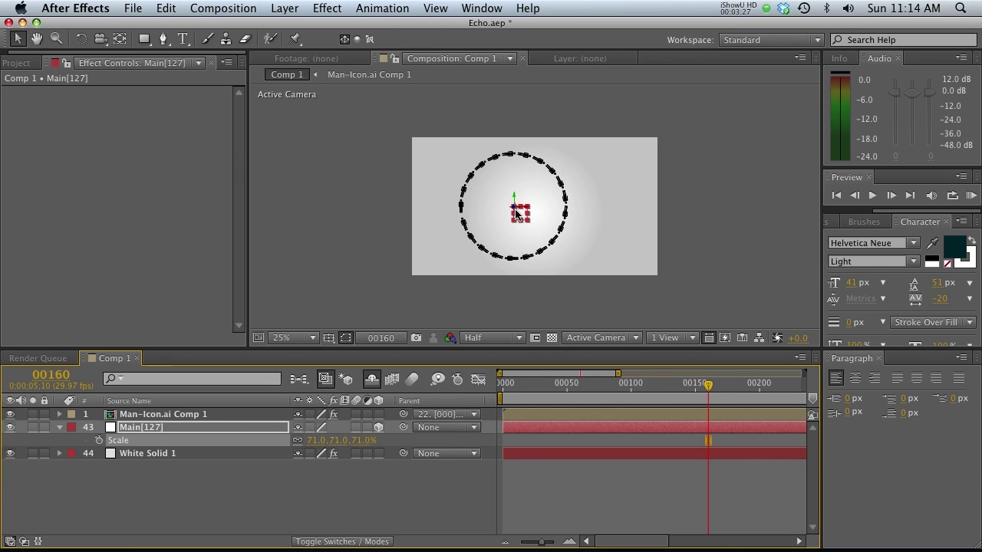
pyautogui.moveTo(525, 205)
pyautogui.mouseDown()
pyautogui.moveTo(552, 208)
pyautogui.moveTo(541, 210)
pyautogui.mouseUp()
pyautogui.press('.')
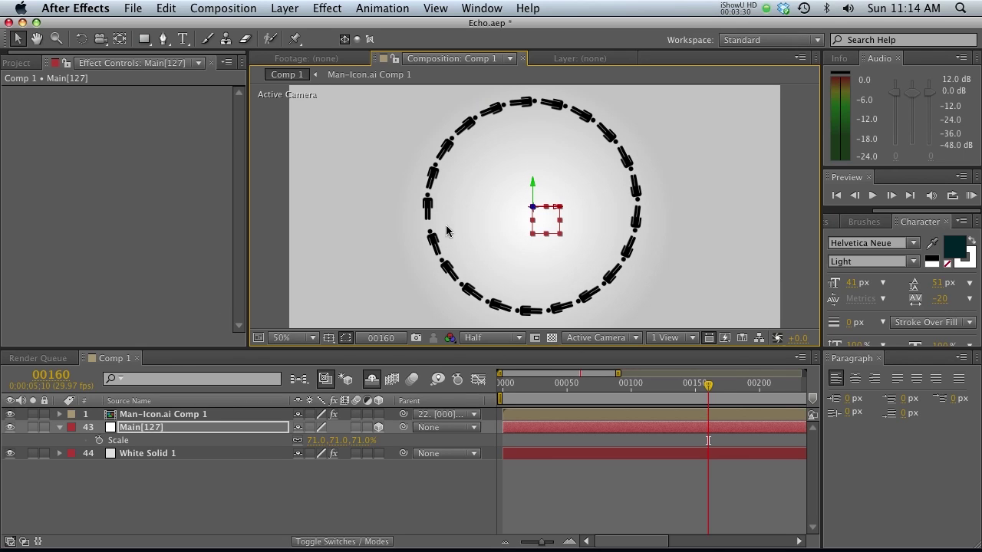
pyautogui.click(151, 416)
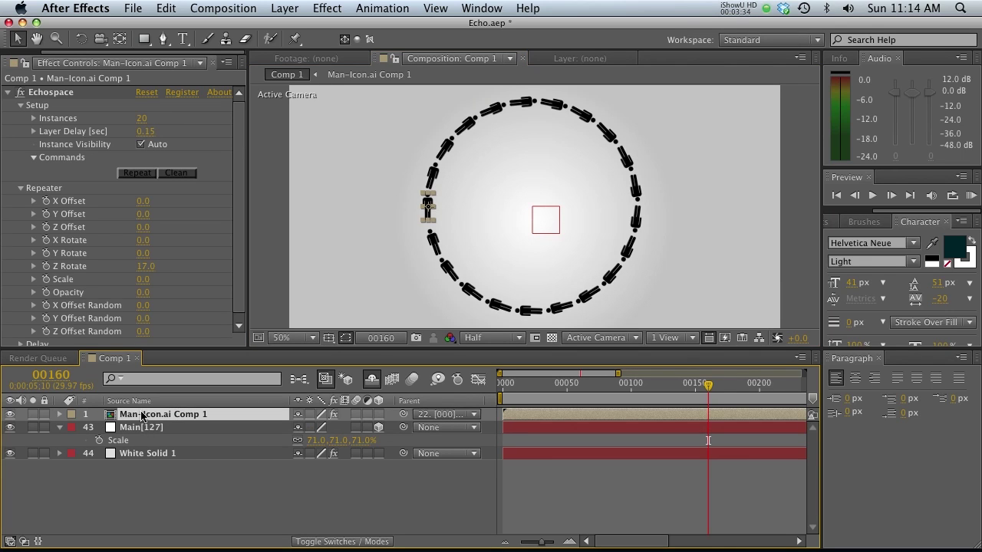
# Set the icon comp's Anchor Point X to 232 to widen the ring
pyautogui.press('a')
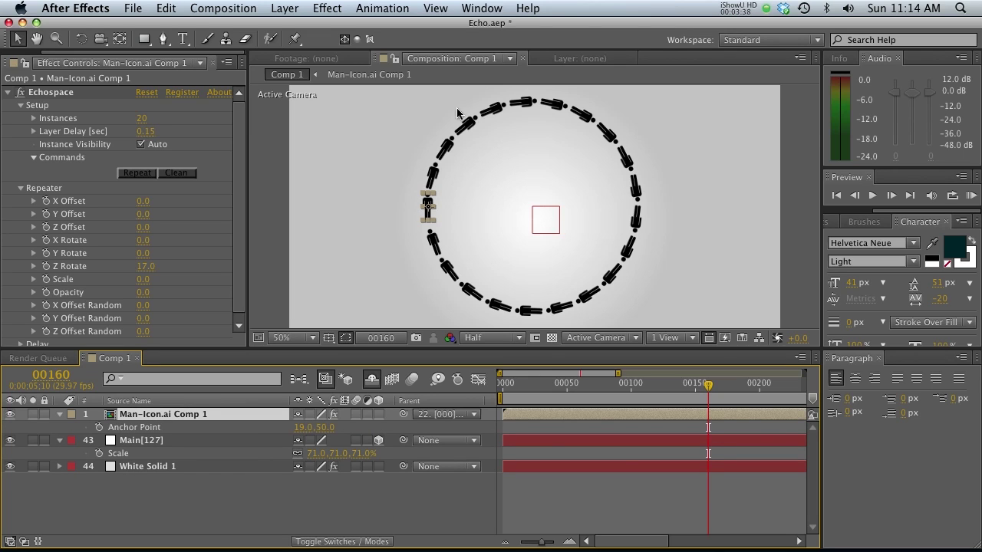
pyautogui.moveTo(301, 427); pyautogui.dragTo(358, 422)
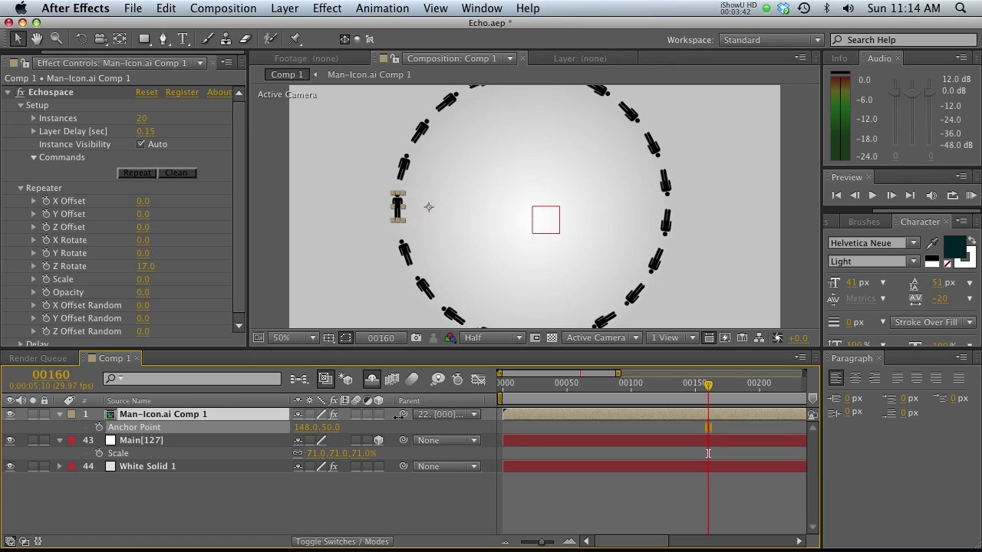
pyautogui.moveTo(398, 415); pyautogui.dragTo(441, 409)
# Scale Main[127] to 50% so the ring fits the frame
pyautogui.click(184, 441)
pyautogui.press('s')
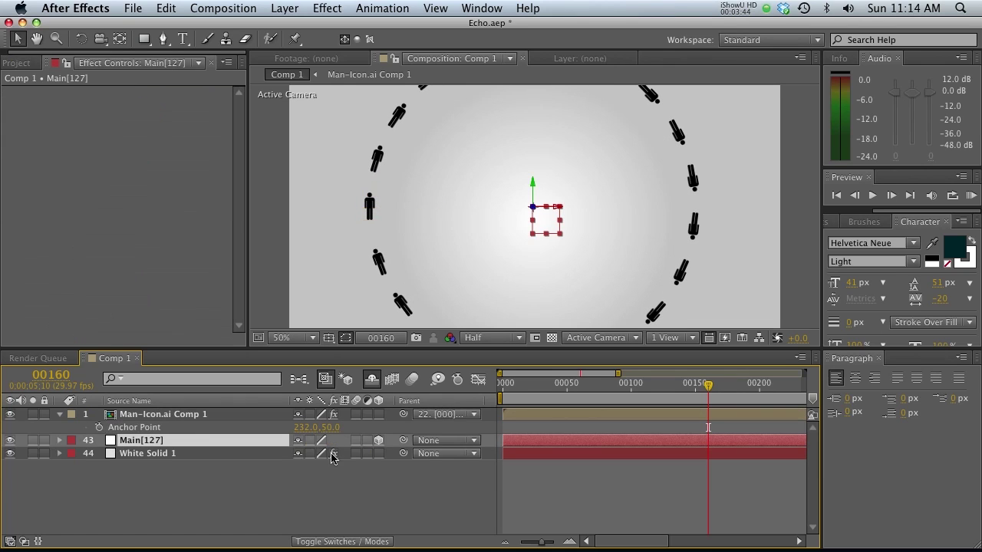
pyautogui.click(206, 415)
pyautogui.click(208, 441)
pyautogui.press('s')
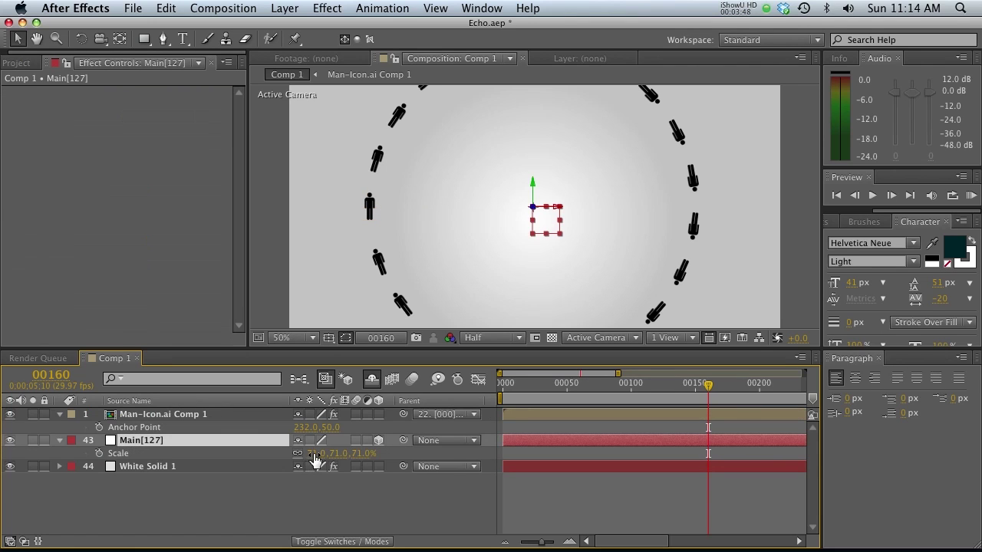
pyautogui.moveTo(316, 458); pyautogui.dragTo(298, 453)
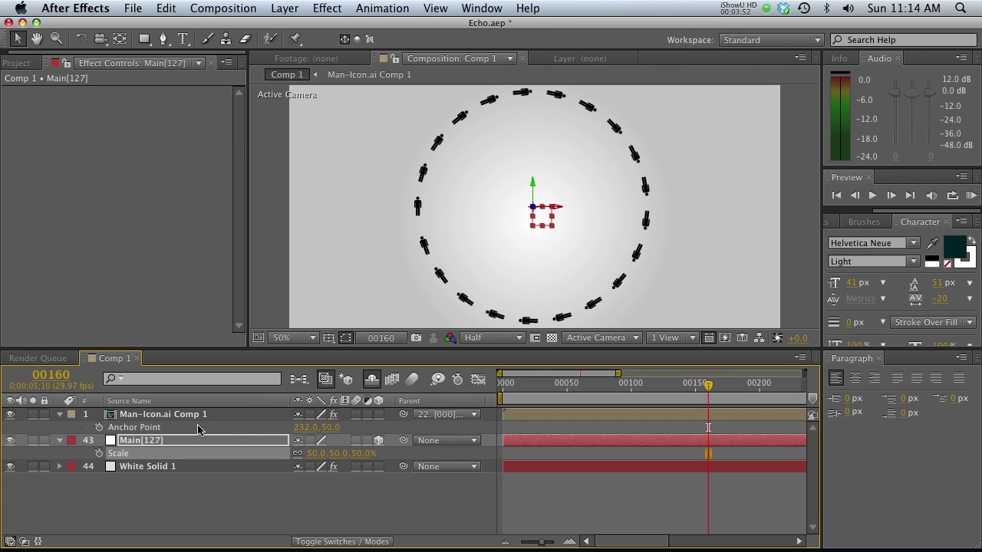
pyautogui.click(171, 416)
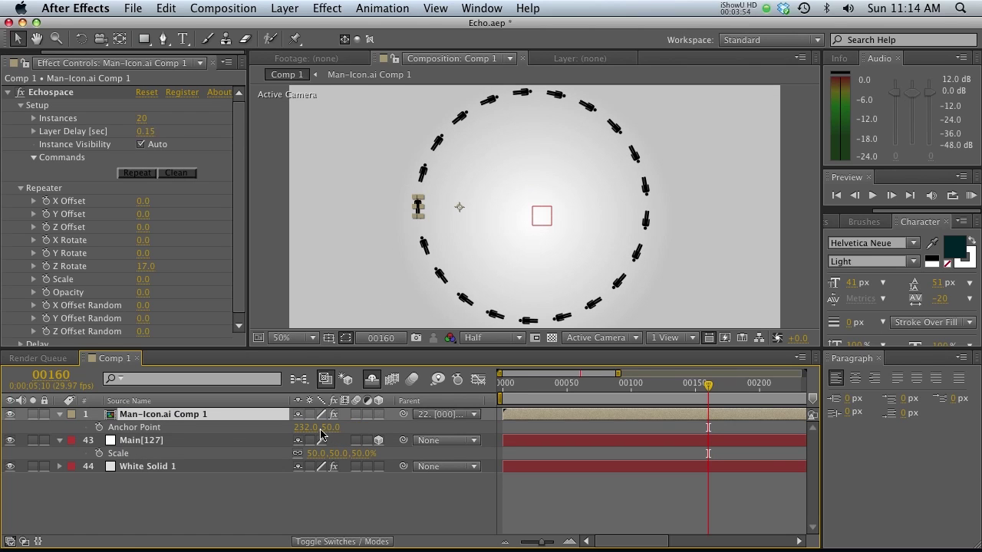
# Set the anchor point Y to 92 and preview the ring animation
pyautogui.moveTo(332, 435); pyautogui.dragTo(434, 376)
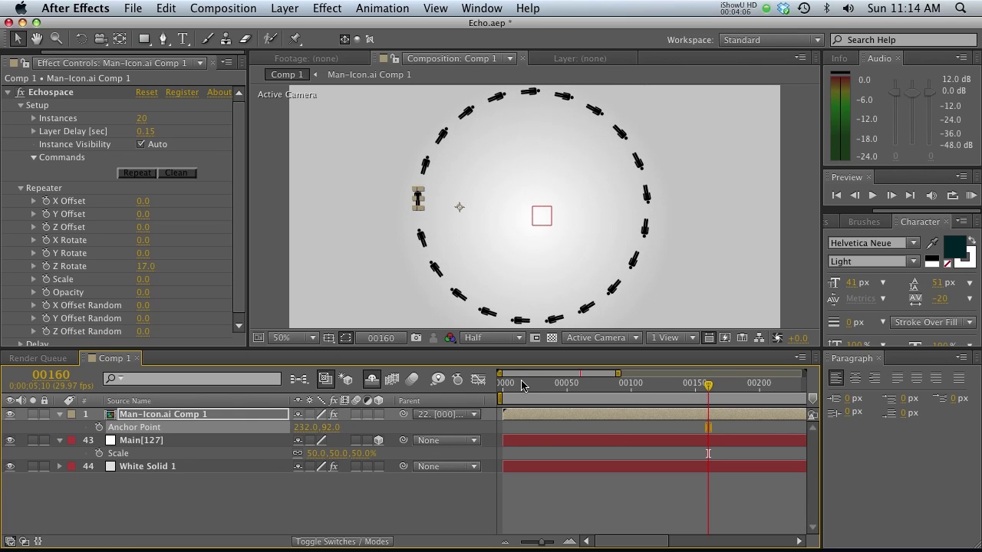
pyautogui.press('KP_0')
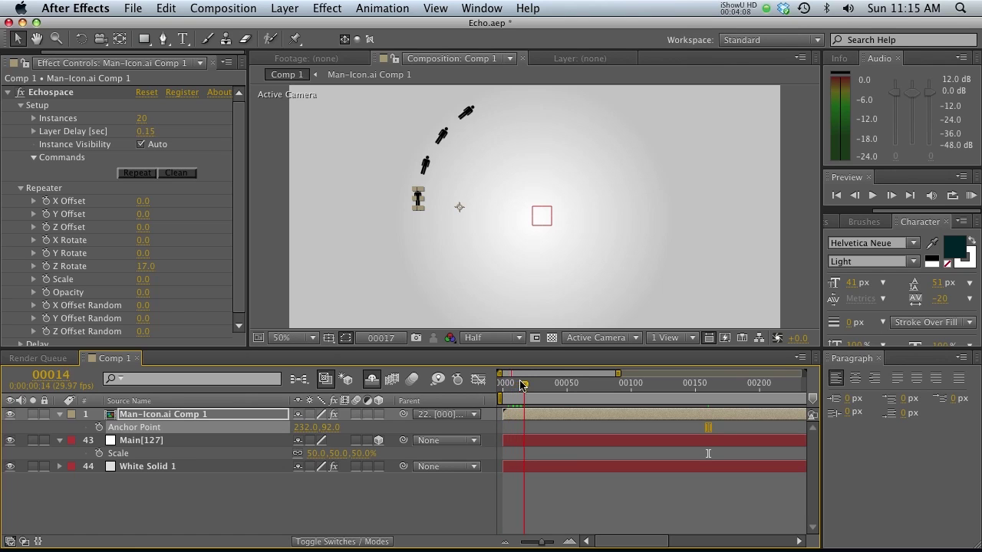
pyautogui.moveTo(522, 385); pyautogui.dragTo(322, 386)
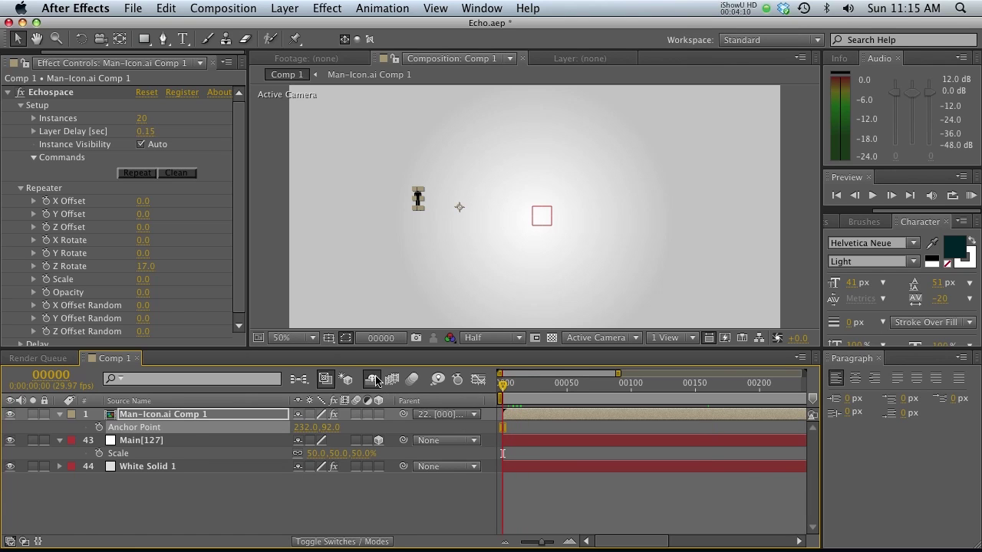
# Show the staggered instance layers, scrub forward, and open the Man-Icon.ai Comp 1 precomp
pyautogui.click(374, 380)
pyautogui.moveTo(503, 387); pyautogui.dragTo(631, 399)
pyautogui.doubleClick(524, 415)
# Keyframe the Man-Icon.ai scale to grow from 0% at frame 0 to full size
pyautogui.click(531, 399)
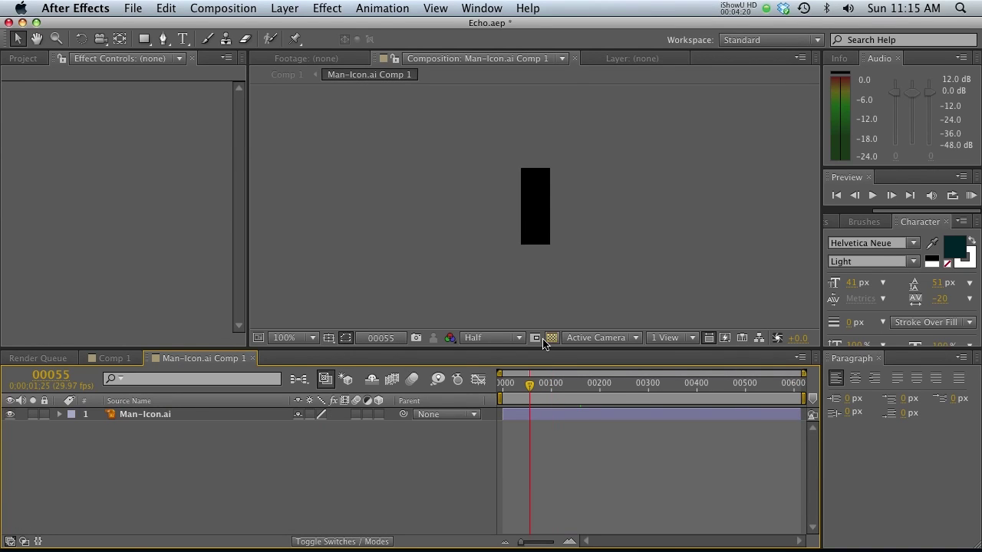
pyautogui.scroll(4, 554, 234)
pyautogui.scroll(2, 554, 238)
pyautogui.scroll(-2, 544, 246)
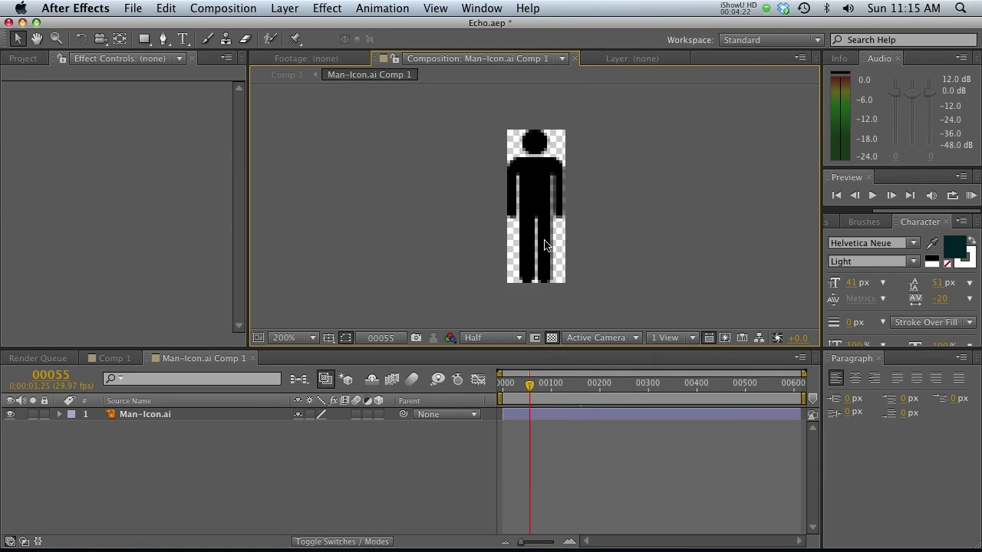
pyautogui.moveTo(529, 384); pyautogui.dragTo(496, 388)
pyautogui.click(153, 415)
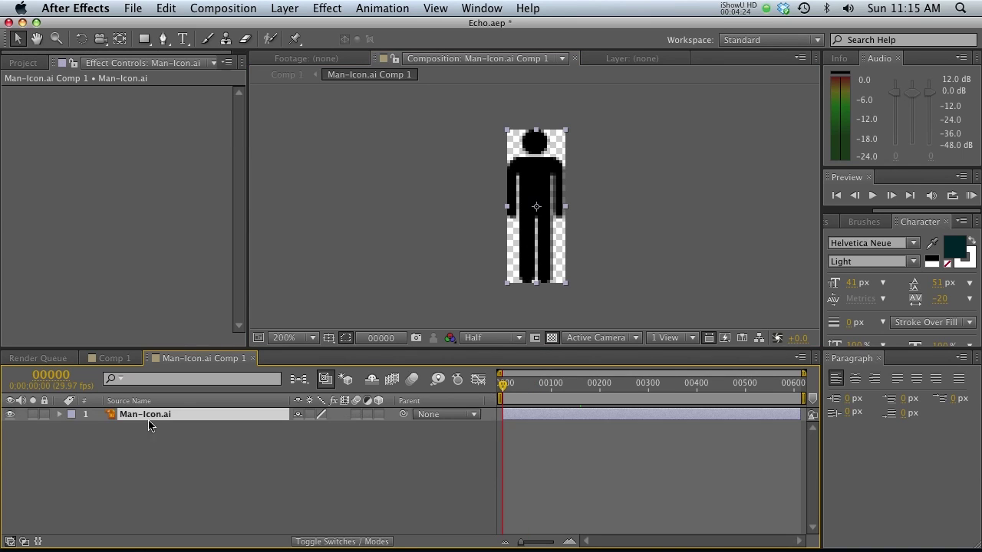
pyautogui.press('s')
pyautogui.click(98, 428)
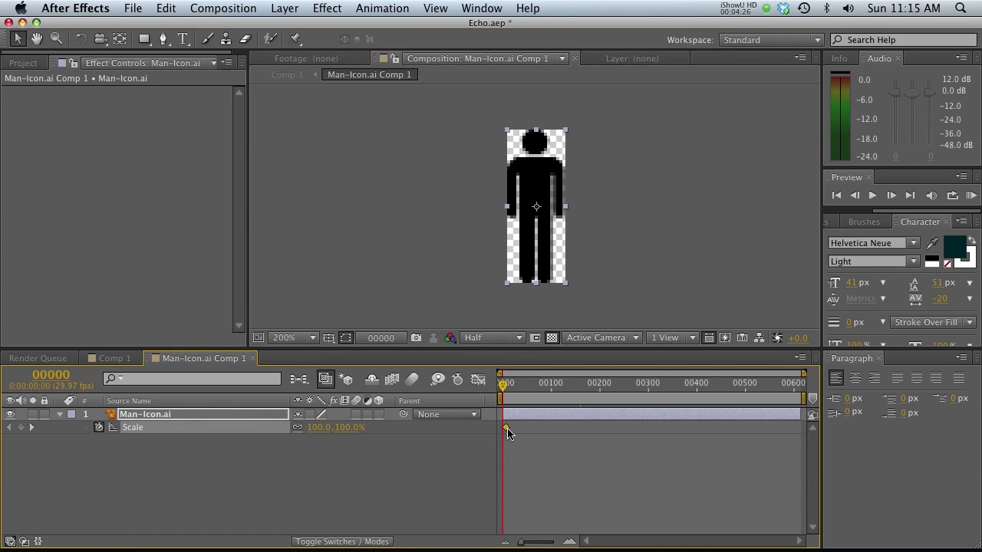
pyautogui.moveTo(524, 432); pyautogui.dragTo(529, 432)
pyautogui.click(314, 427)
pyautogui.write('00')
pyautogui.press('Return')
# Preview the scale-up and return to Comp 1 to watch the figures pop on
pyautogui.press('space')
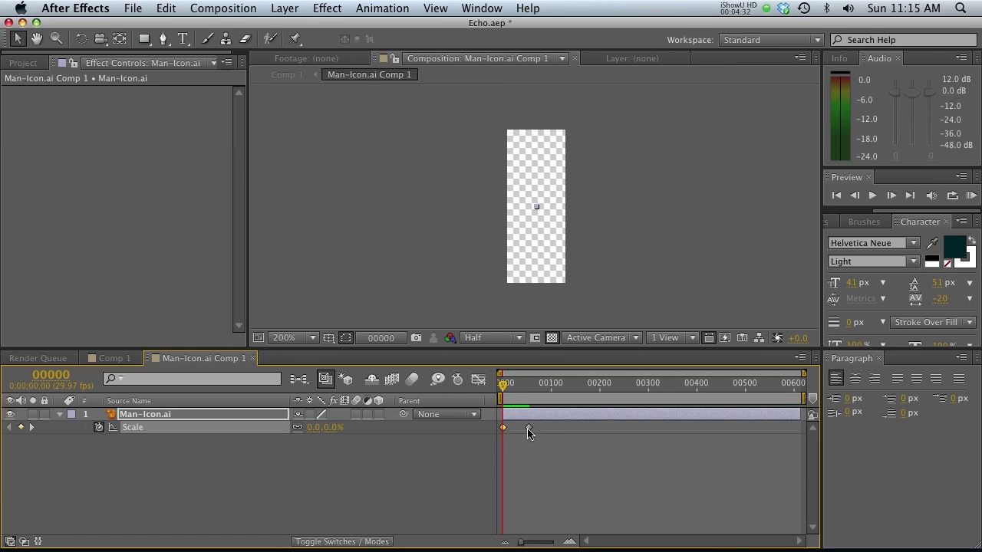
pyautogui.press('space')
pyautogui.press('space')
pyautogui.press('space')
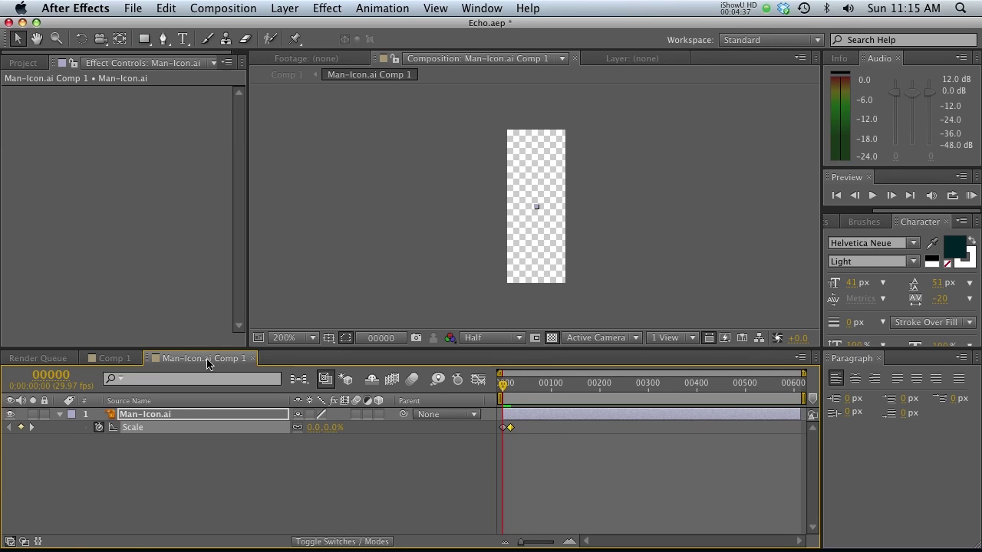
pyautogui.click(123, 361)
pyautogui.press('space')
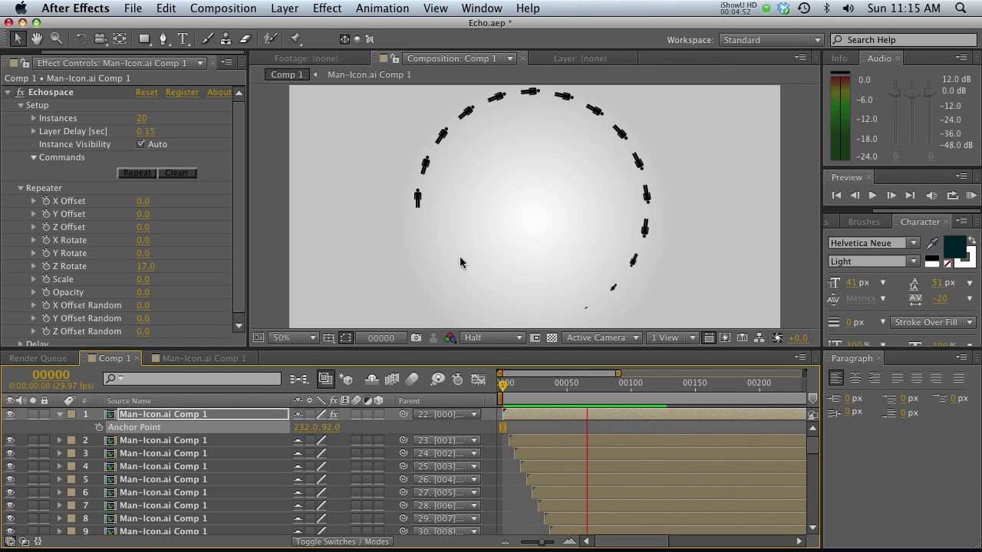
# Stop the preview, try Echospace Z Offset Random at 247, then undo it back to 0
pyautogui.press('space')
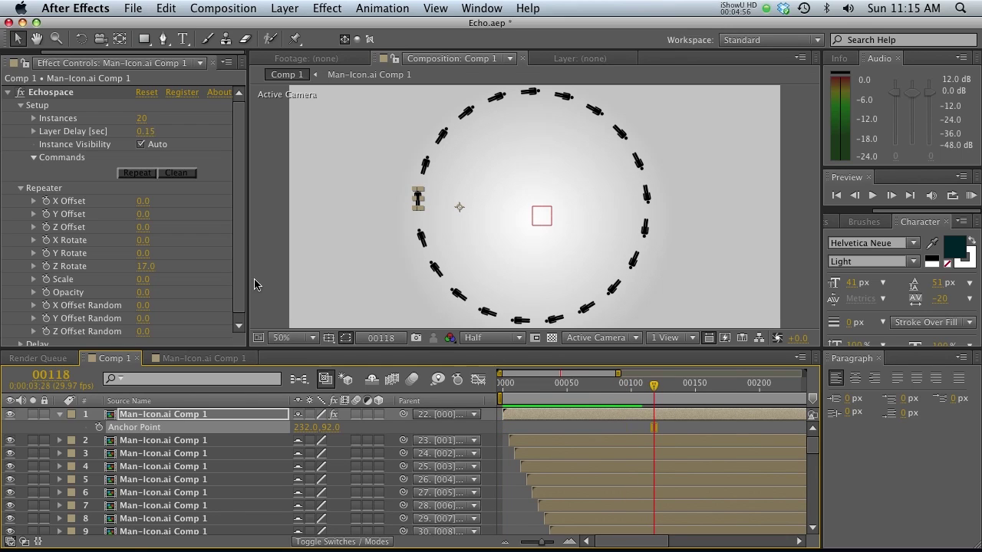
pyautogui.scroll(-1, 127, 290)
pyautogui.moveTo(144, 306); pyautogui.dragTo(164, 325)
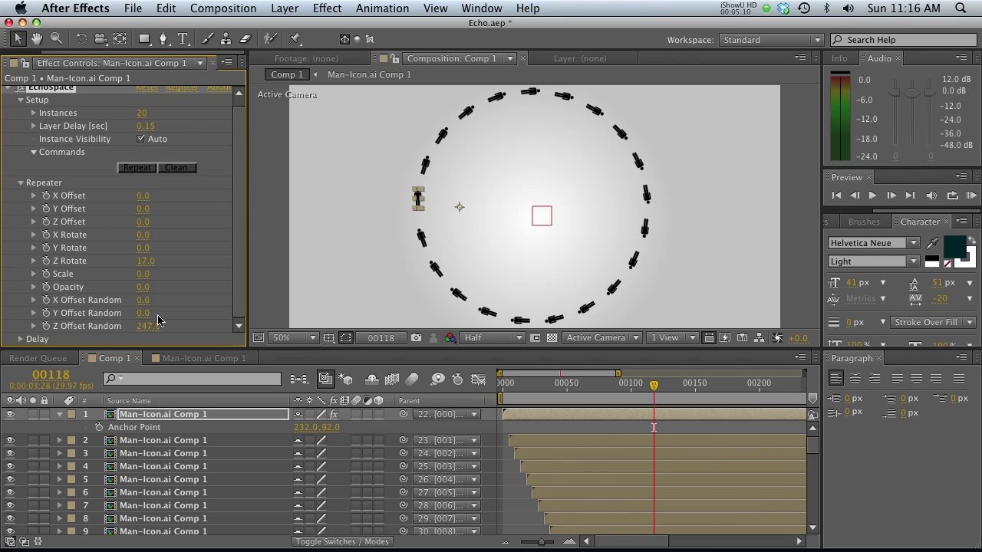
pyautogui.press('super+z')
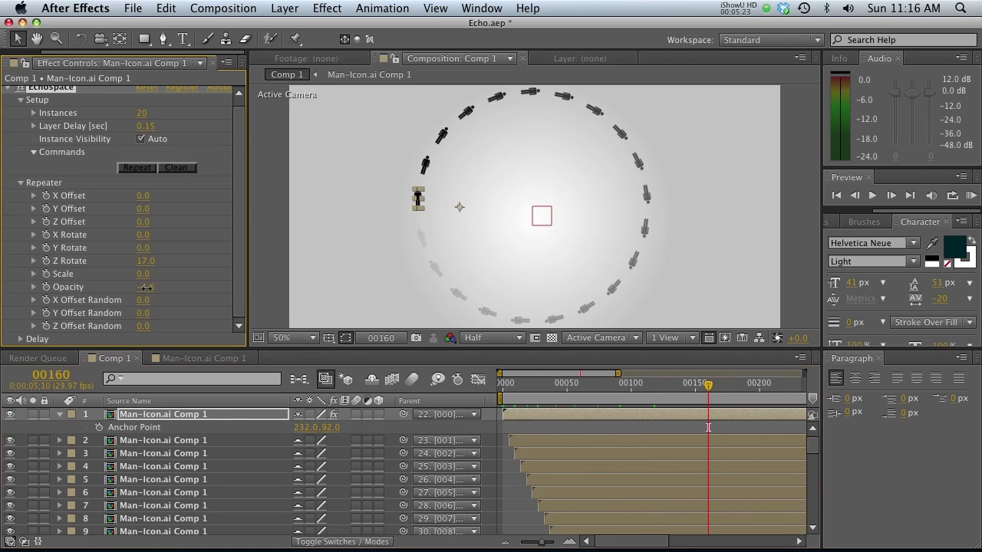
# Set Echospace Opacity to 12.0 and Y Offset to -3.0, keeping X Offset 0.0, and zoom the viewer to 25%
pyautogui.moveTo(122, 287); pyautogui.dragTo(288, 295)
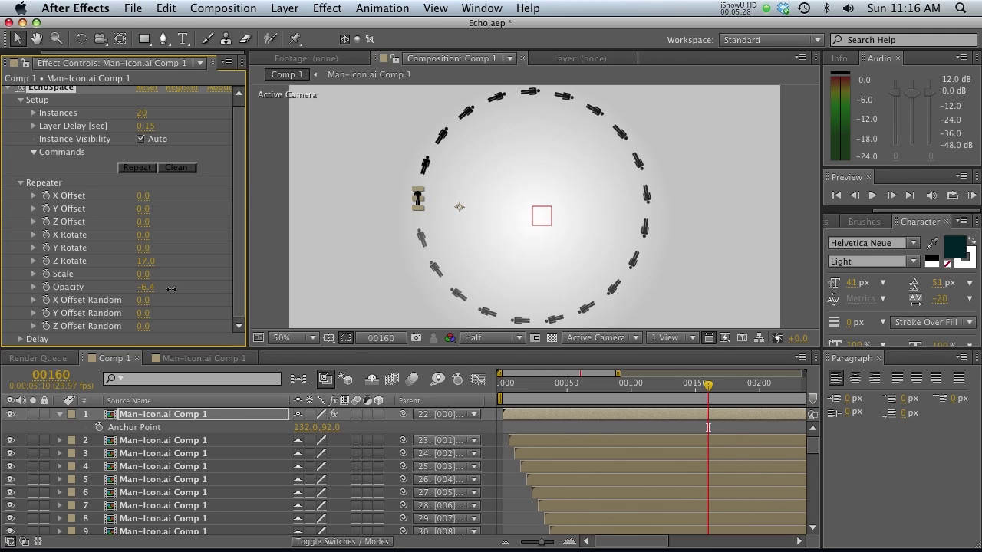
pyautogui.moveTo(146, 195); pyautogui.dragTo(146, 209)
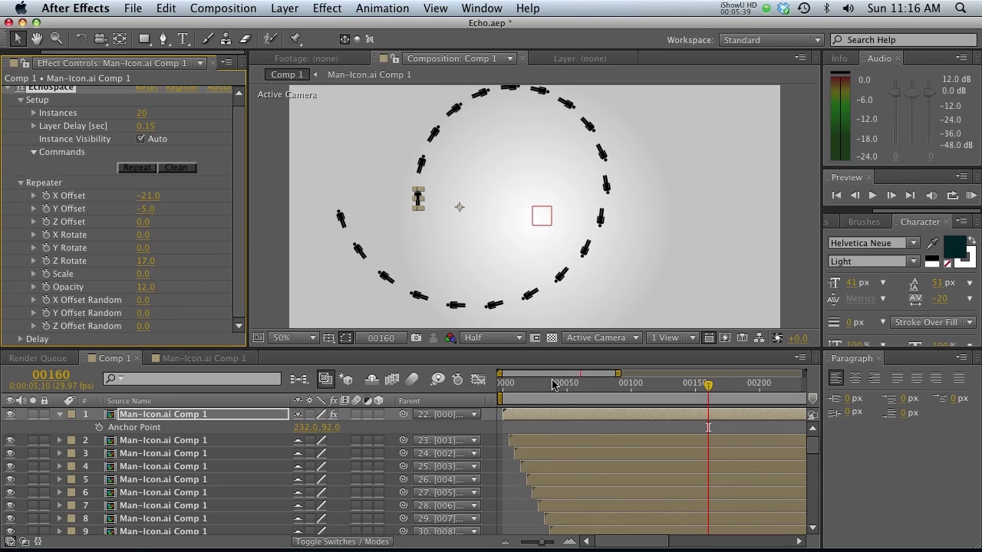
pyautogui.moveTo(149, 209)
pyautogui.mouseDown()
pyautogui.moveTo(136, 208)
pyautogui.moveTo(152, 210)
pyautogui.mouseUp()
pyautogui.press(',')
pyautogui.click(511, 499)
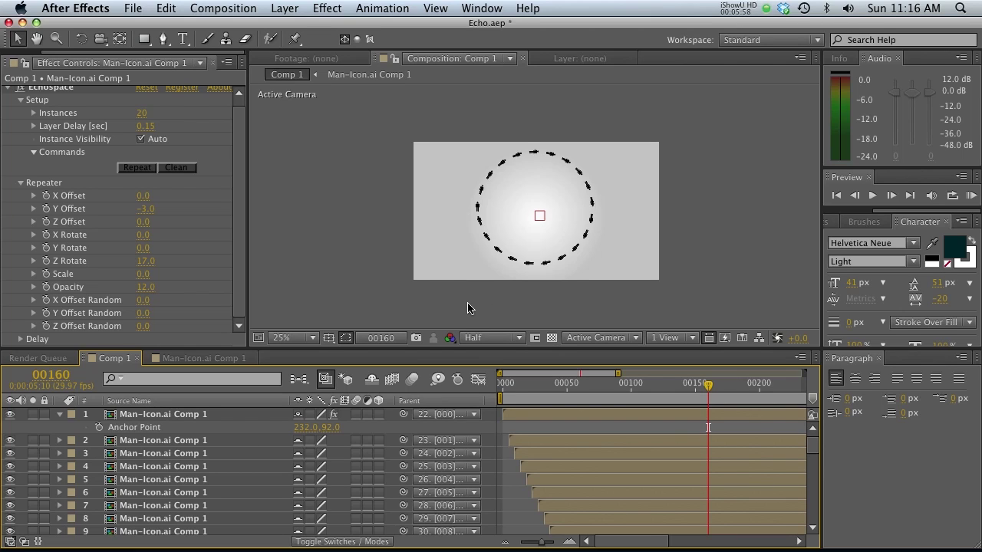
# Zoom the viewer back to 50% and enable Hide Shy Layers to hide the generated copies
pyautogui.press('.')
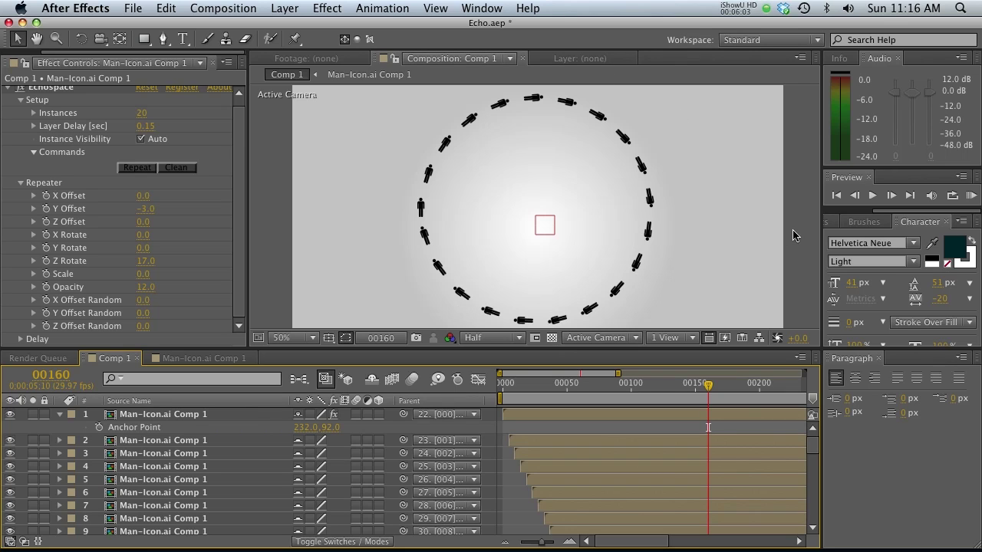
pyautogui.click(370, 380)
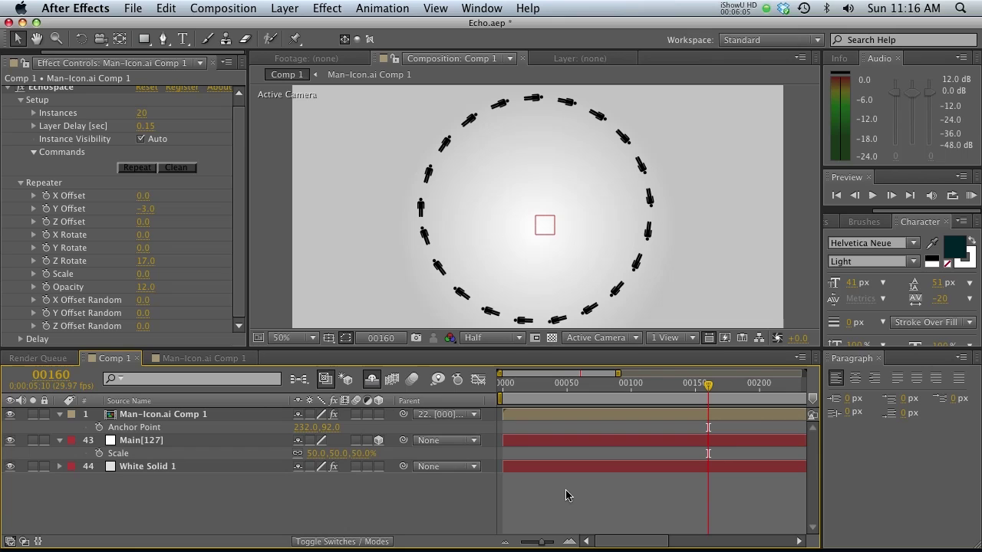